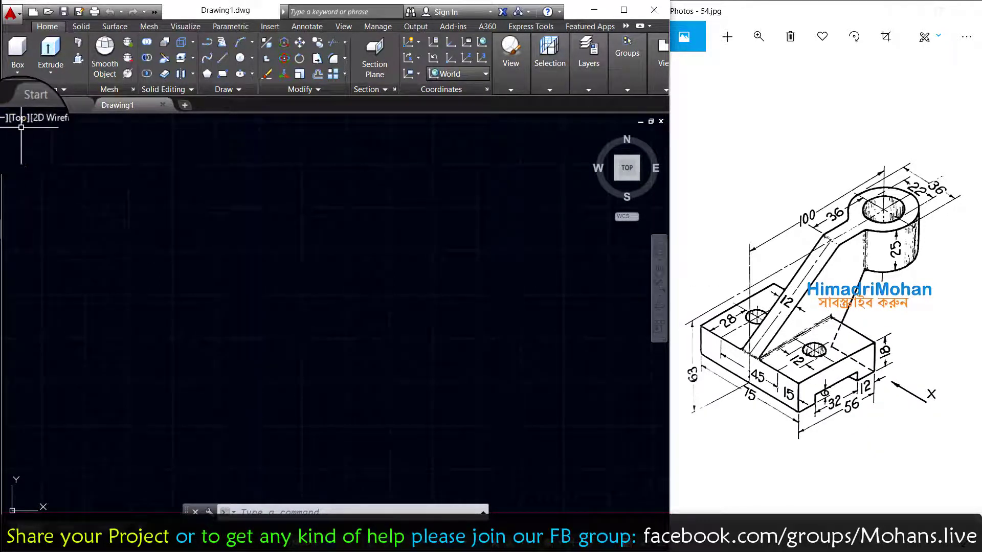
Step: Switch Drawing1 to the Front view and stop the UCS icon from showing at the origin
click(17, 121)
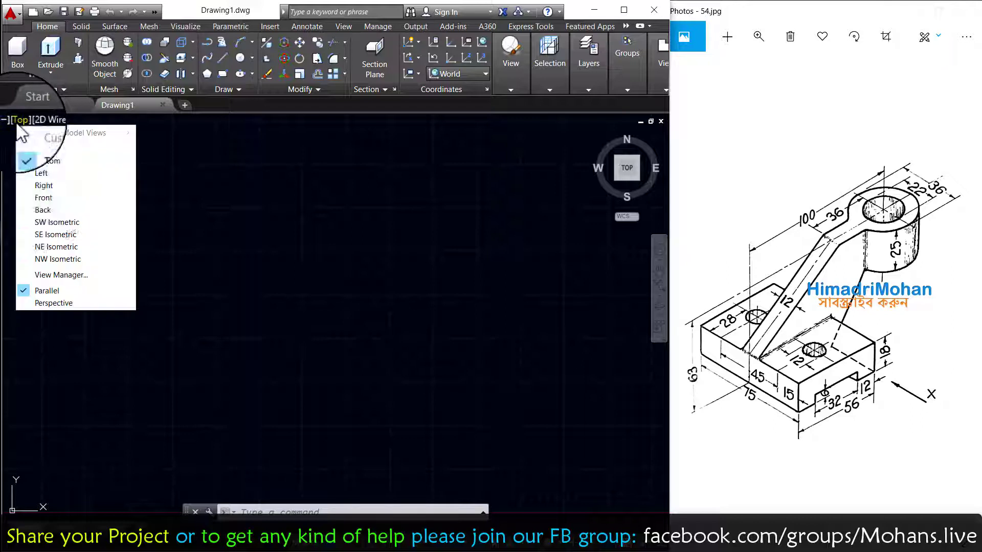
click(49, 197)
click(517, 80)
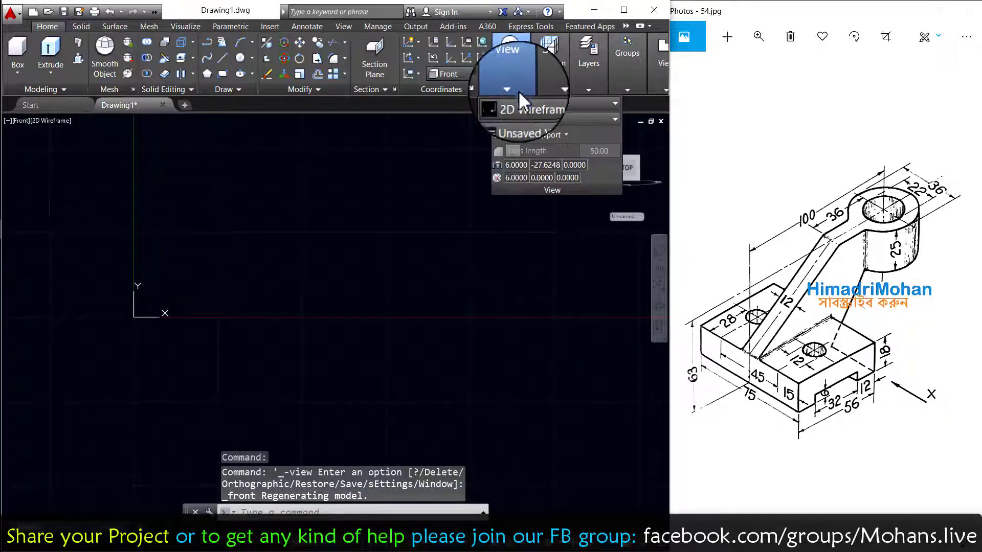
right_click(148, 322)
mouse_move(201, 452)
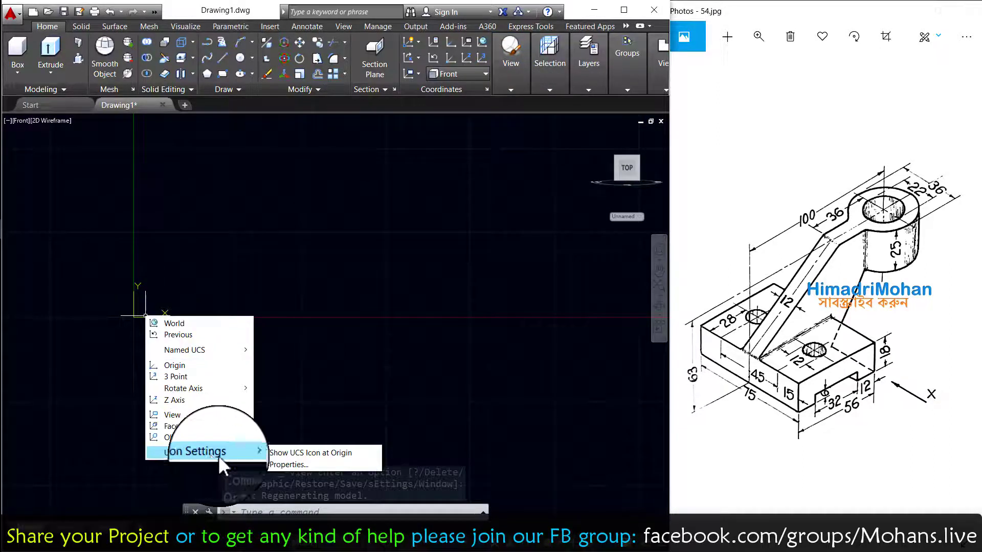
click(281, 452)
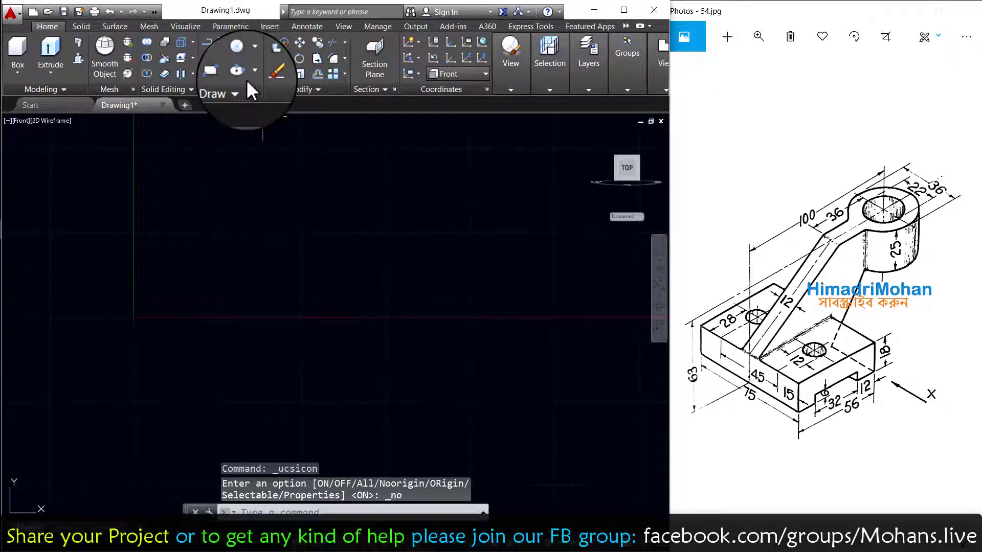
Step: Turn on Ortho and draw a trial 6-unit vertical line
click(222, 56)
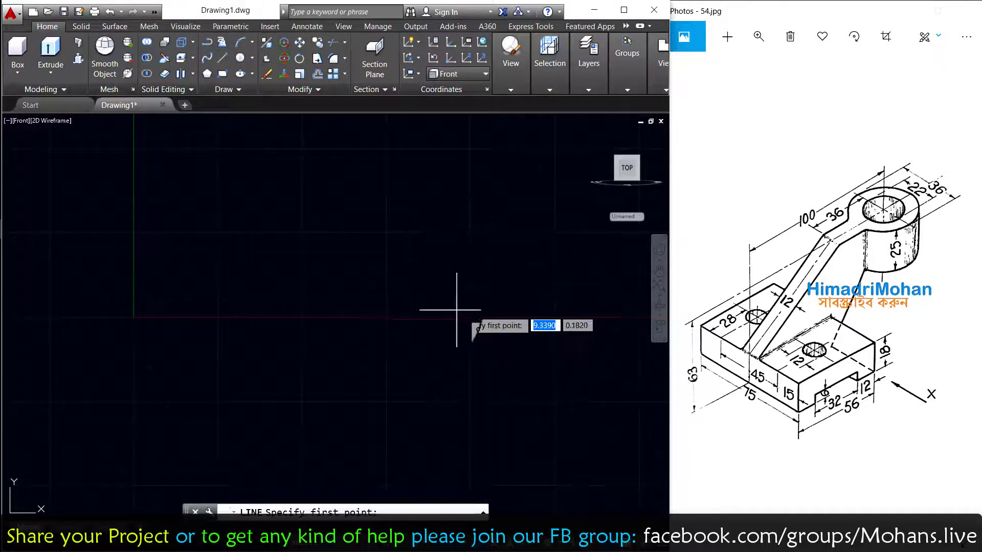
click(377, 290)
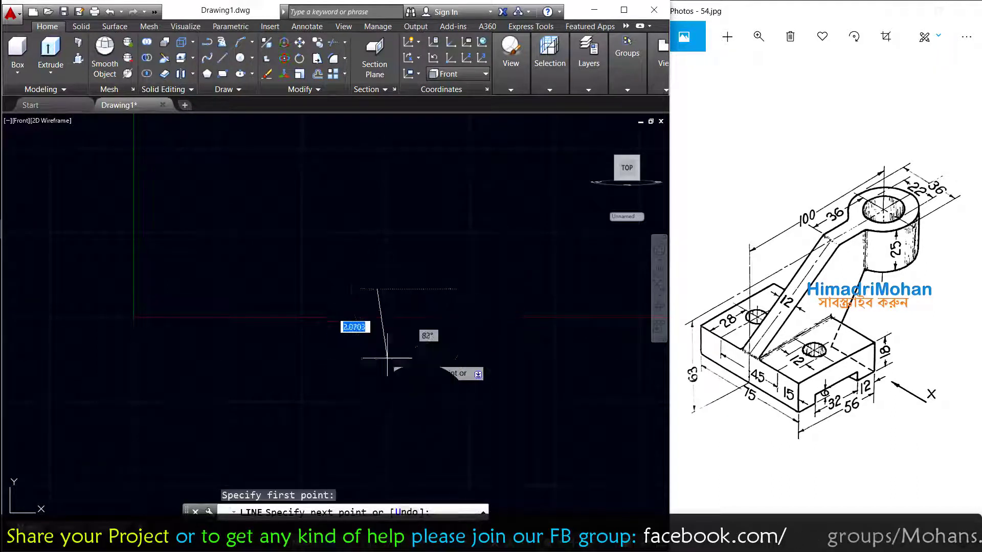
key(F8)
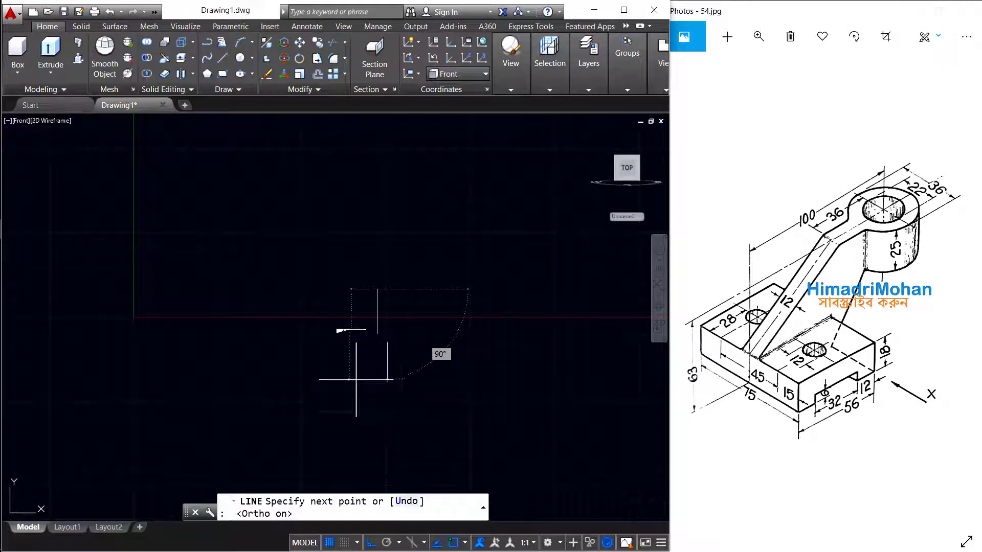
text(6)
key(Return)
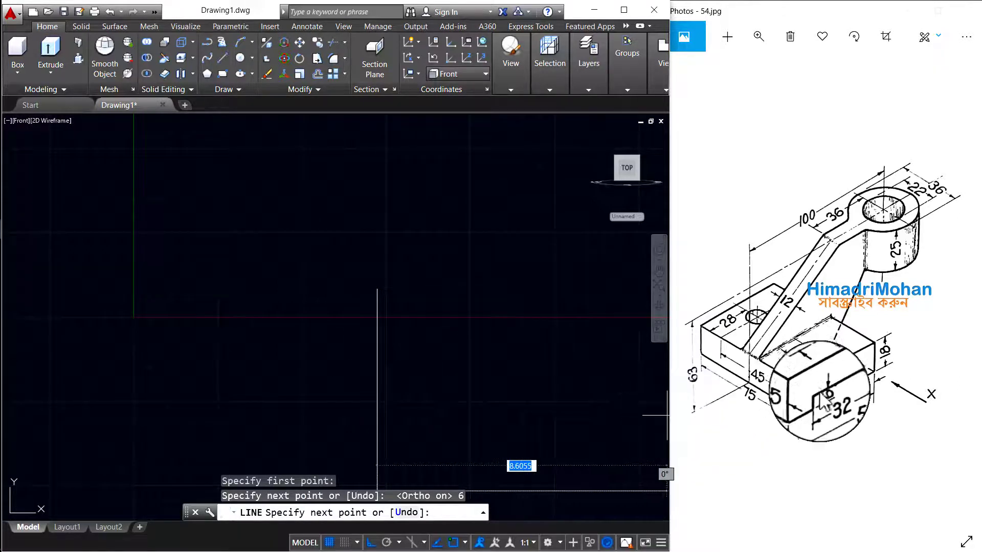
scroll(460, 348, down, 3)
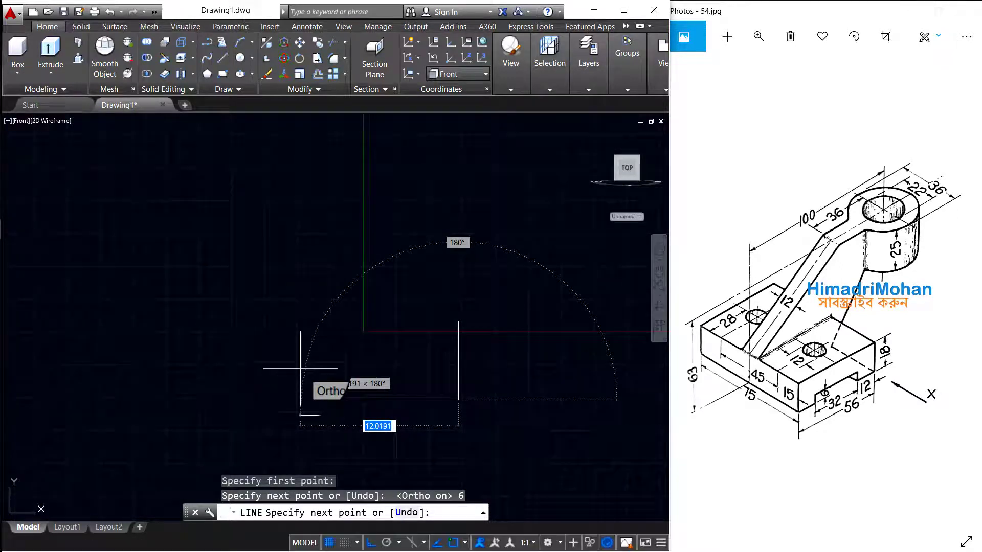
key(Return)
scroll(439, 340, down, 2)
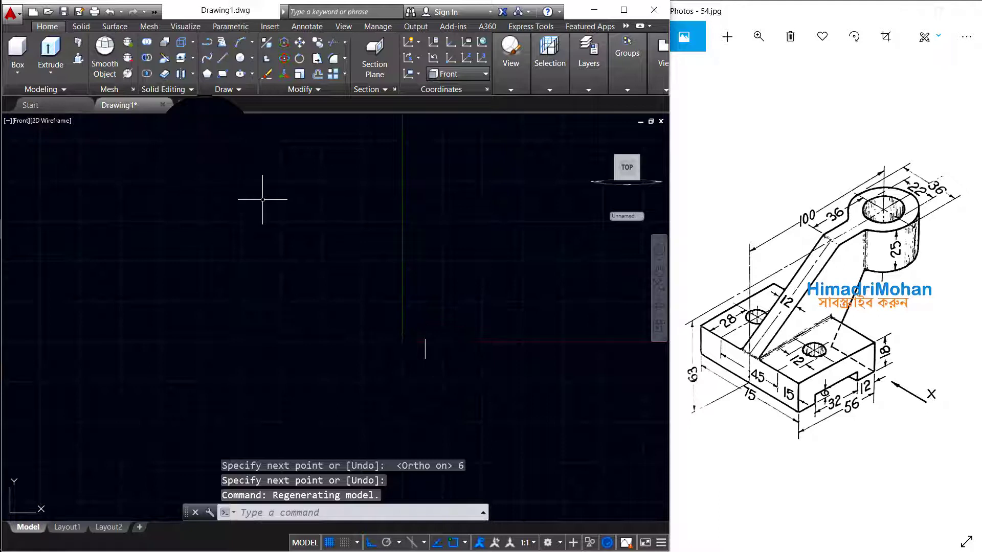
Step: Draw the closed base outline with 12, 18, 56, 18 and 12 unit segments
click(222, 58)
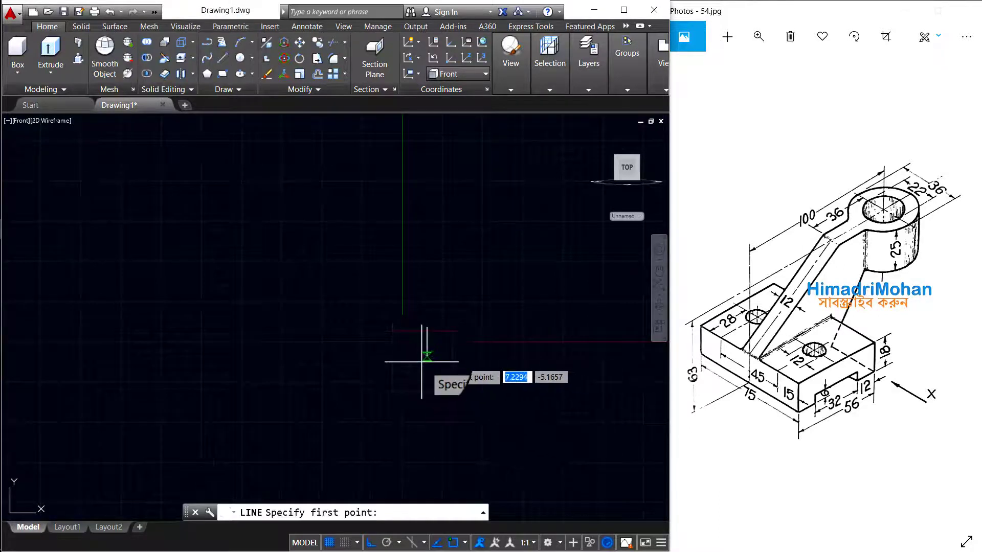
click(425, 358)
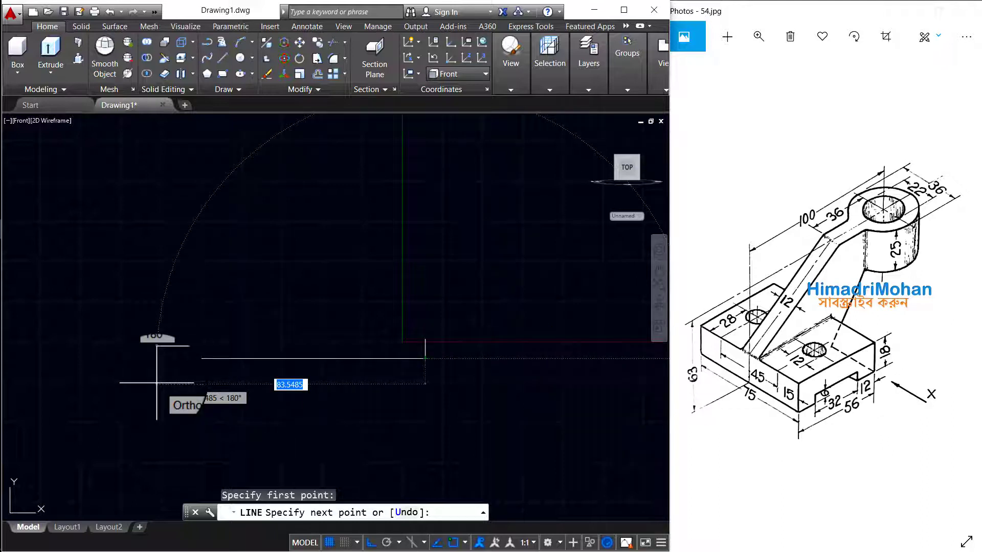
key(Return)
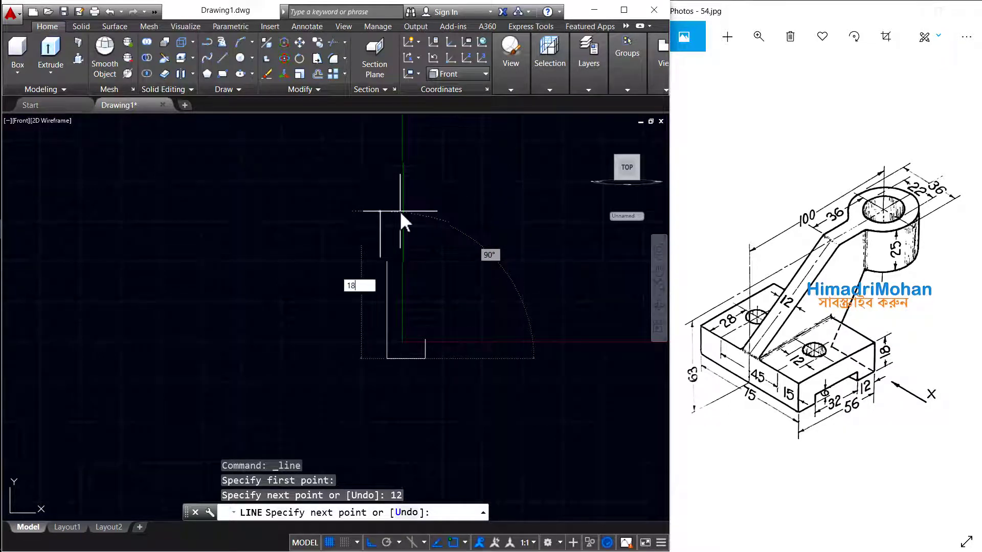
key(Return)
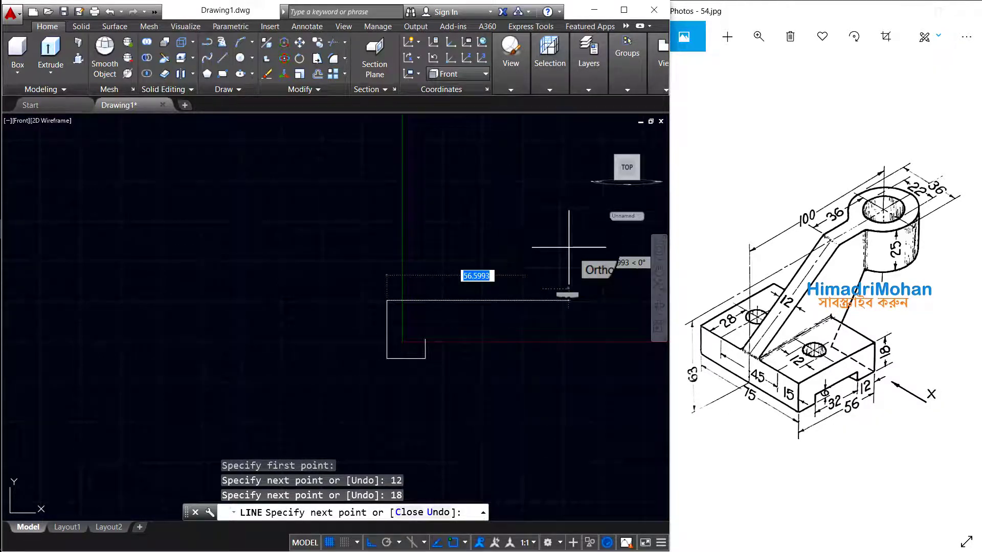
text(56)
key(Return)
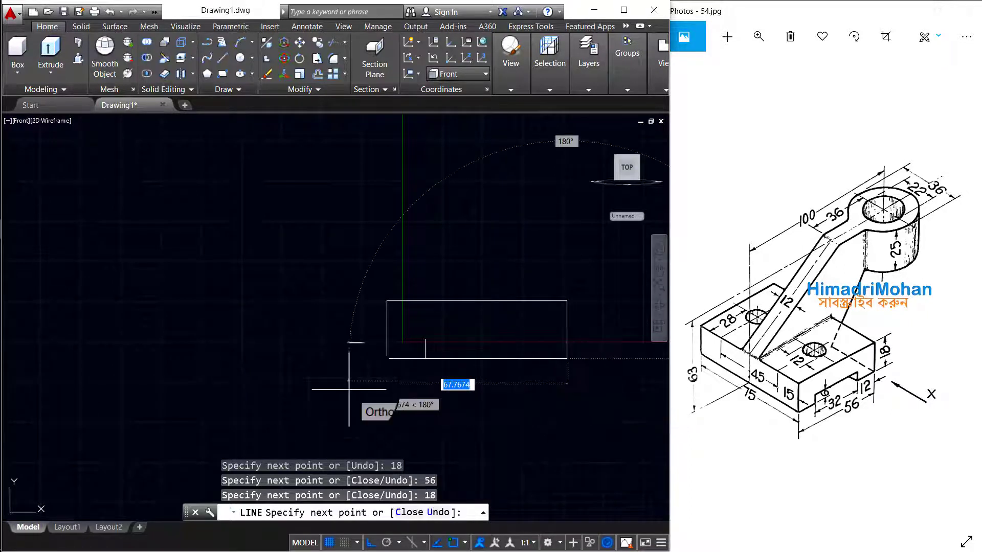
text(12)
key(Return)
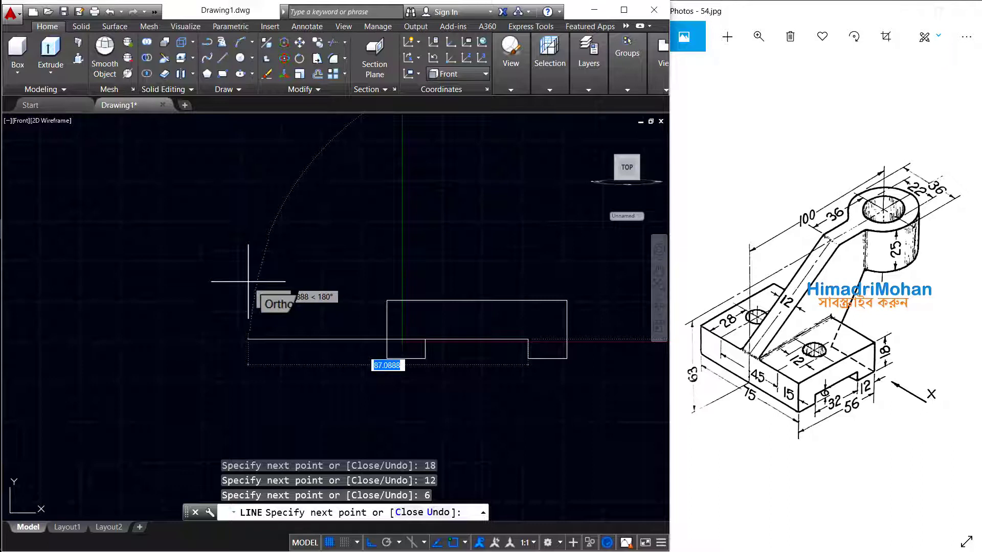
key(Return)
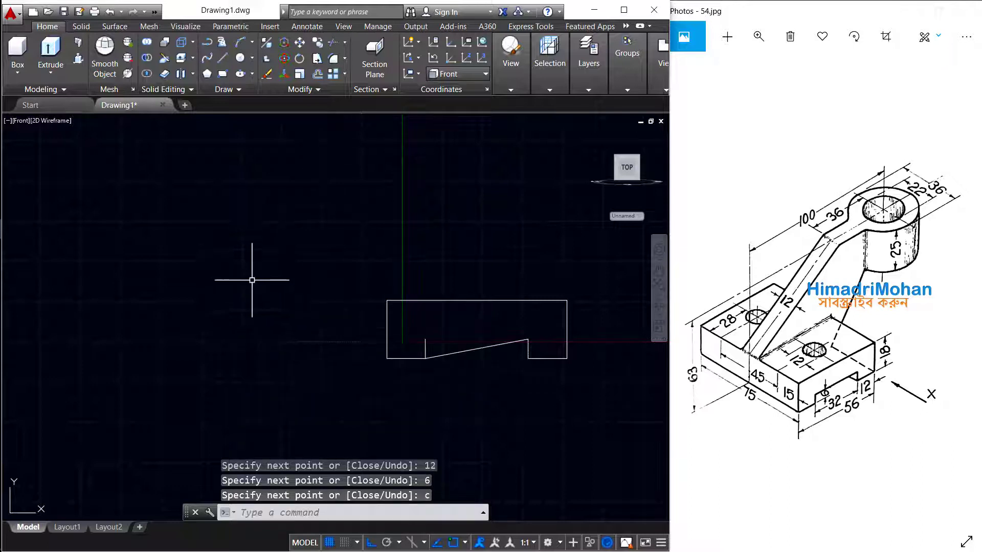
Step: Replace the sloped bottom line with a horizontal edge between the two notch corners
drag(482, 362, 474, 328)
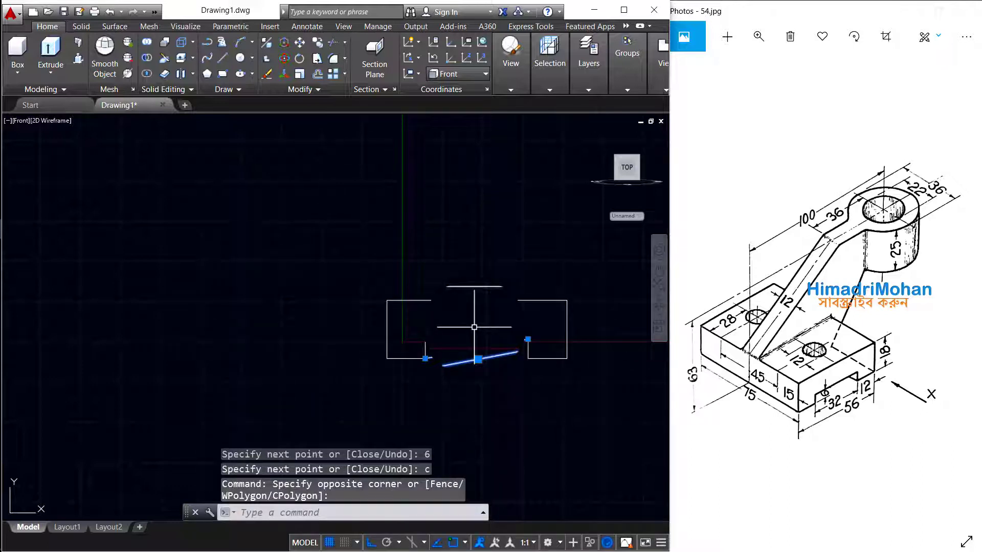
key(Delete)
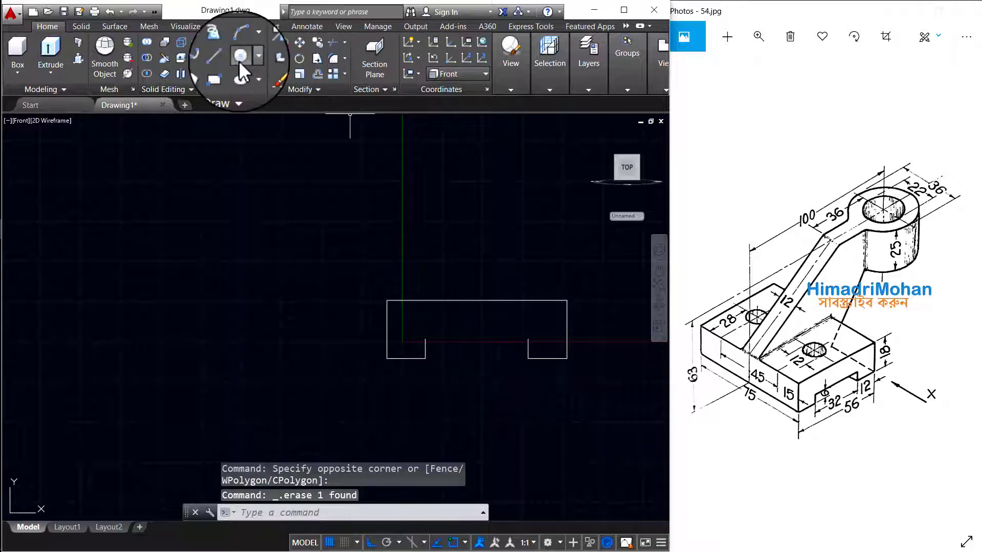
click(225, 59)
click(528, 339)
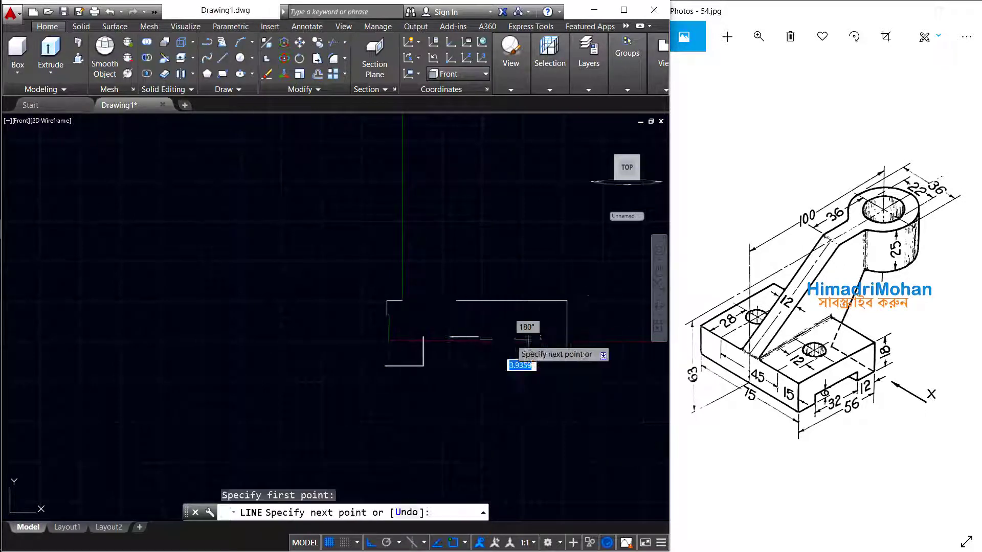
click(424, 338)
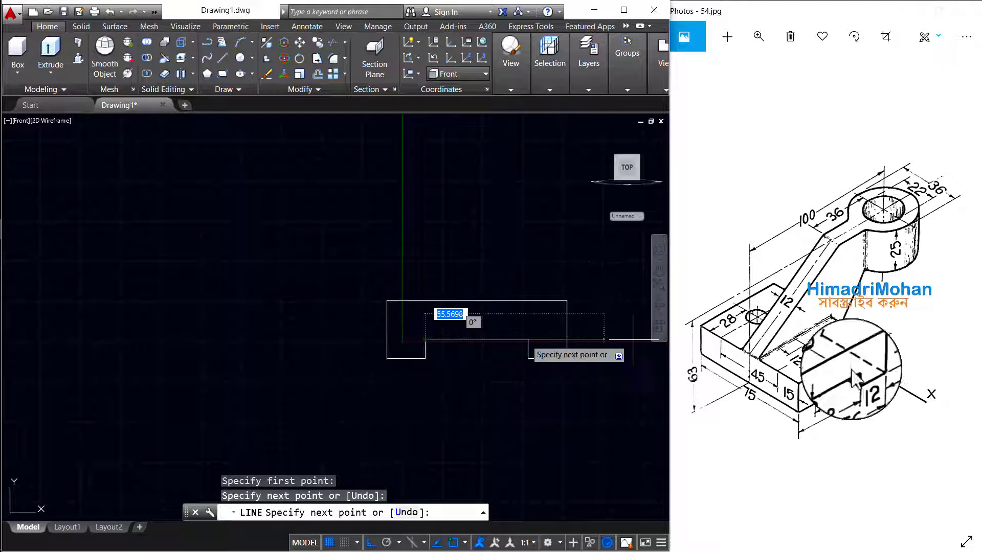
key(Return)
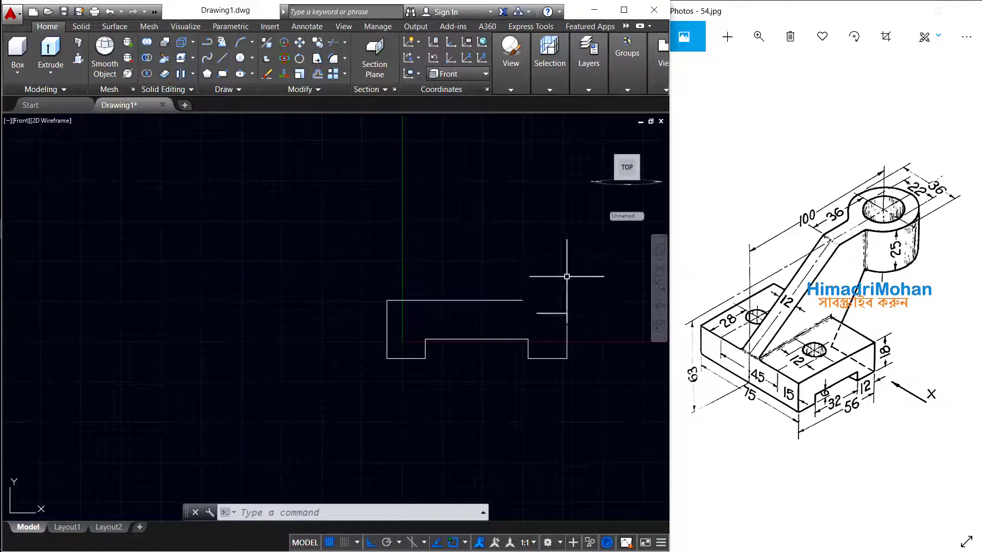
Step: Draw a vertical construction line through the base profile's left edge
scroll(593, 268, down, 10)
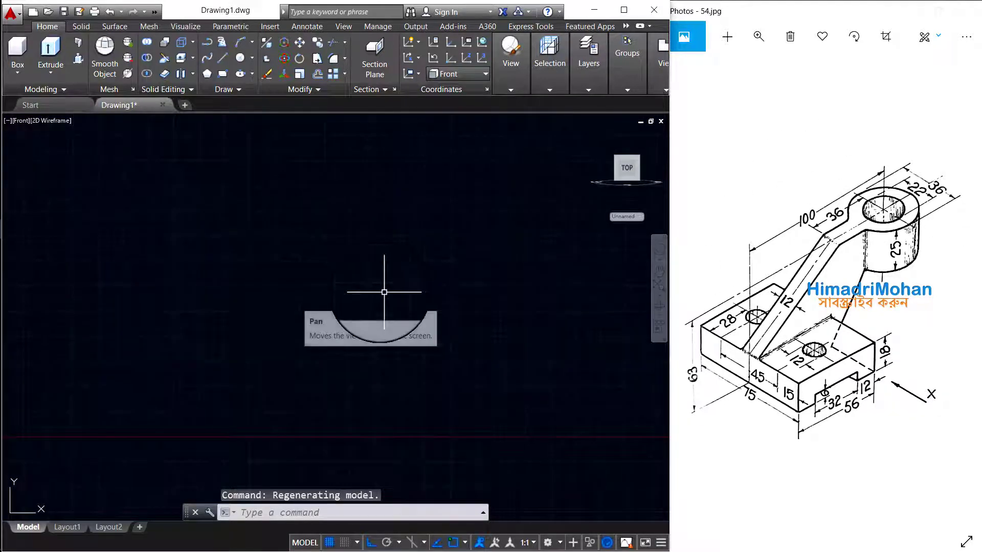
scroll(444, 290, down, 5)
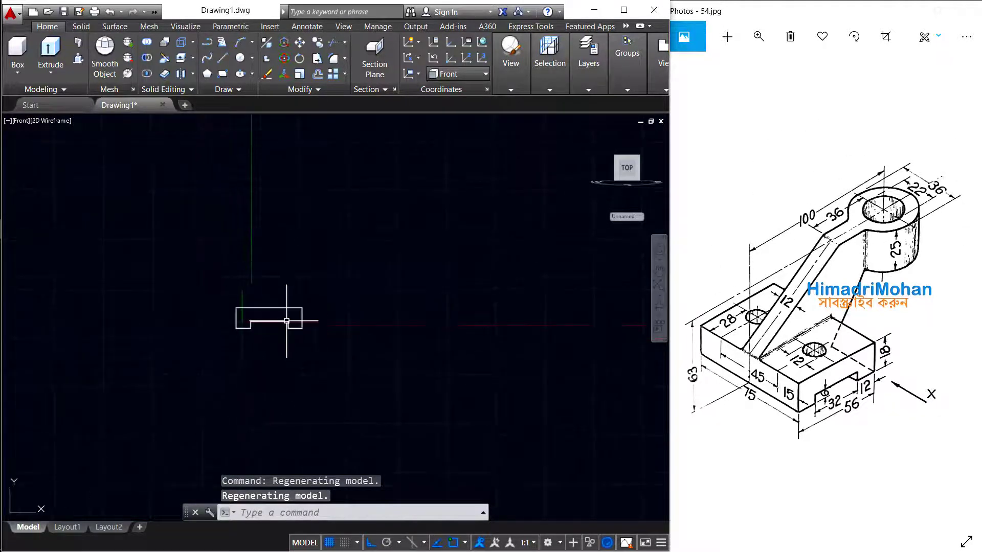
middle_drag(323, 278, 255, 287)
text(x)
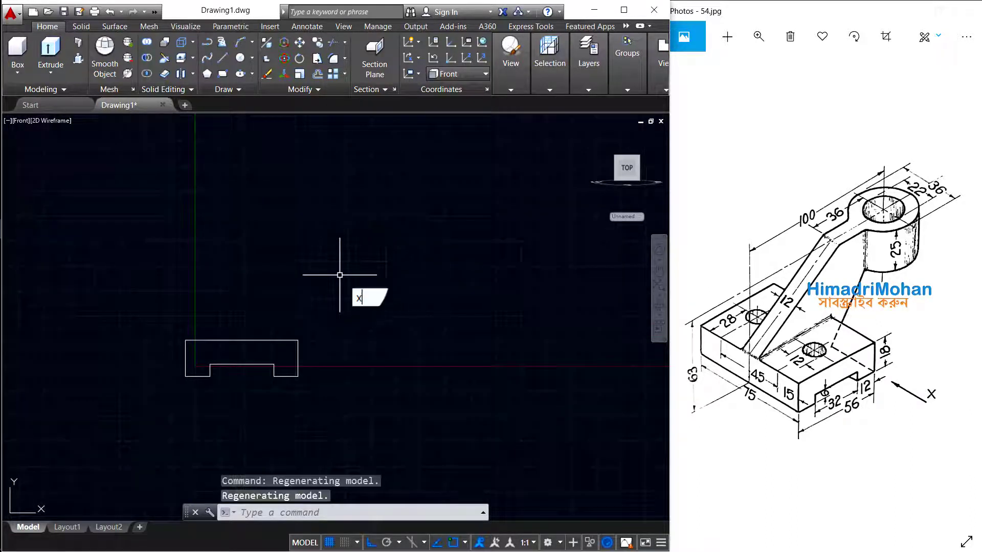
text(l)
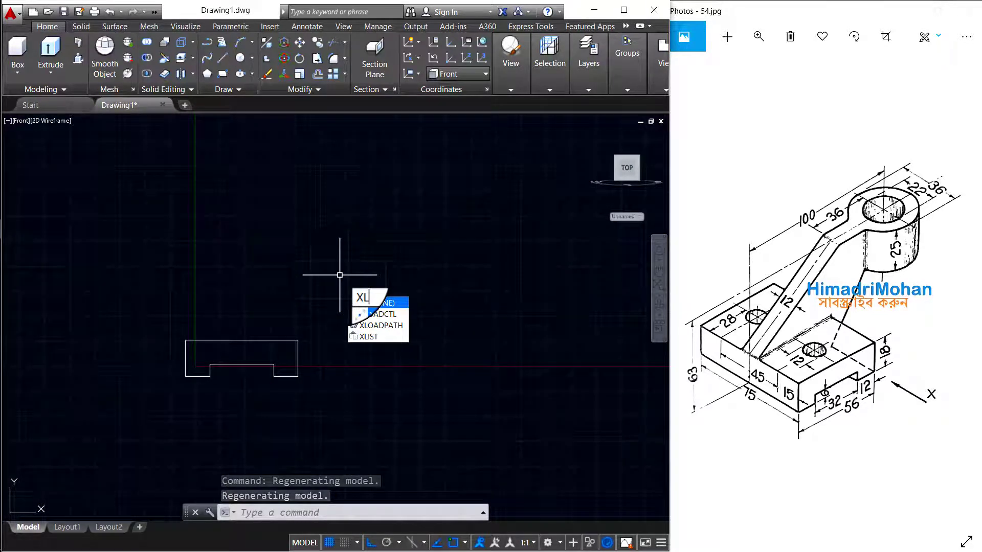
key(Return)
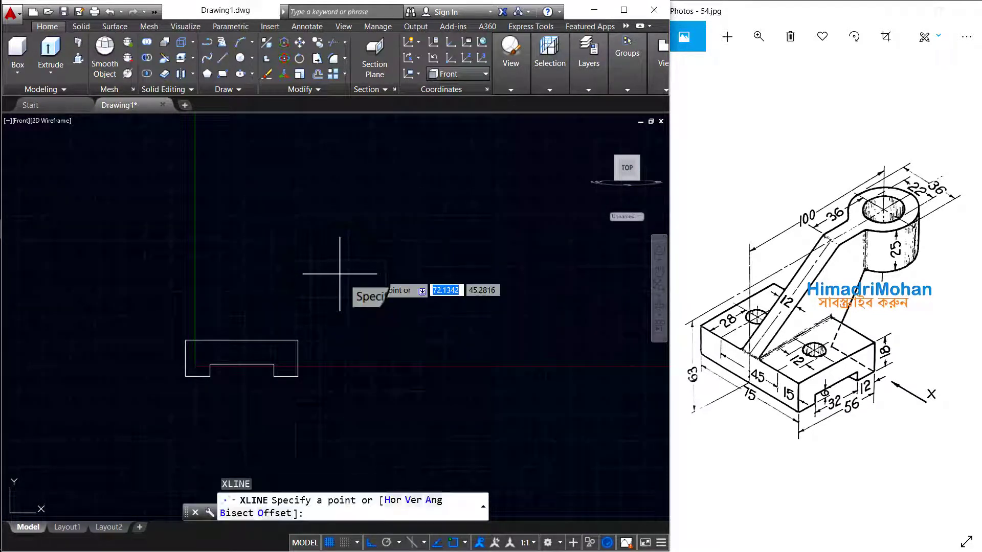
click(184, 340)
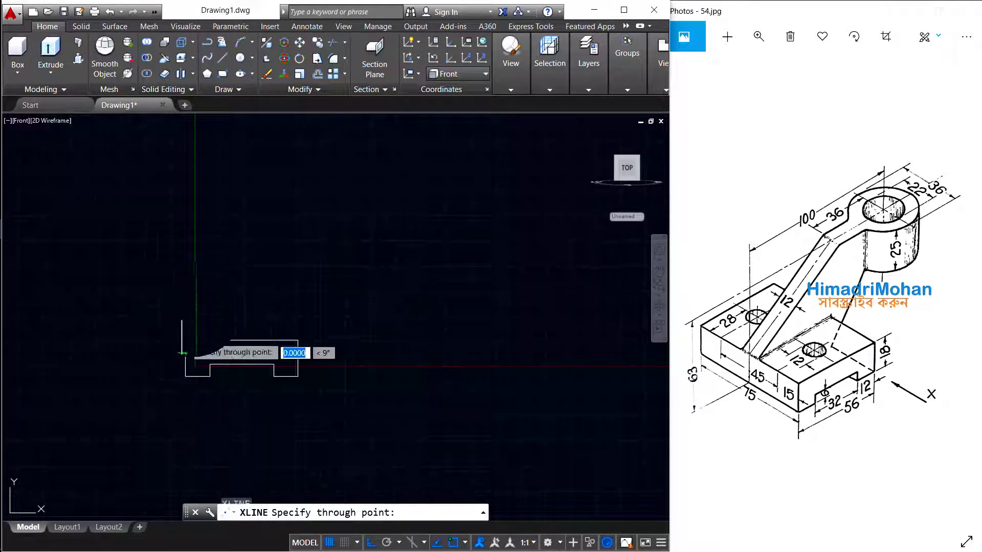
click(203, 201)
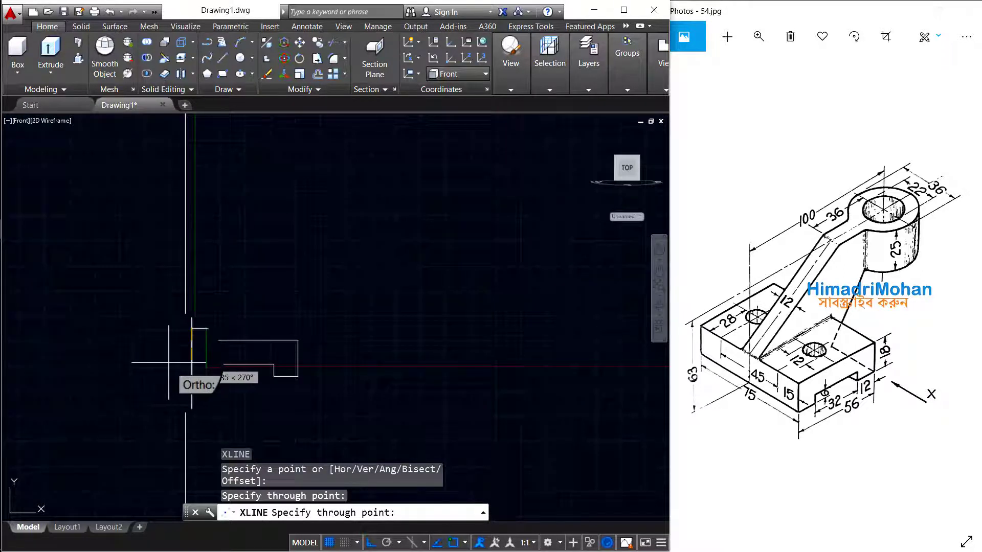
key(Escape)
Step: Draw a horizontal construction line along the base profile's bottom edge
text(l)
key(Return)
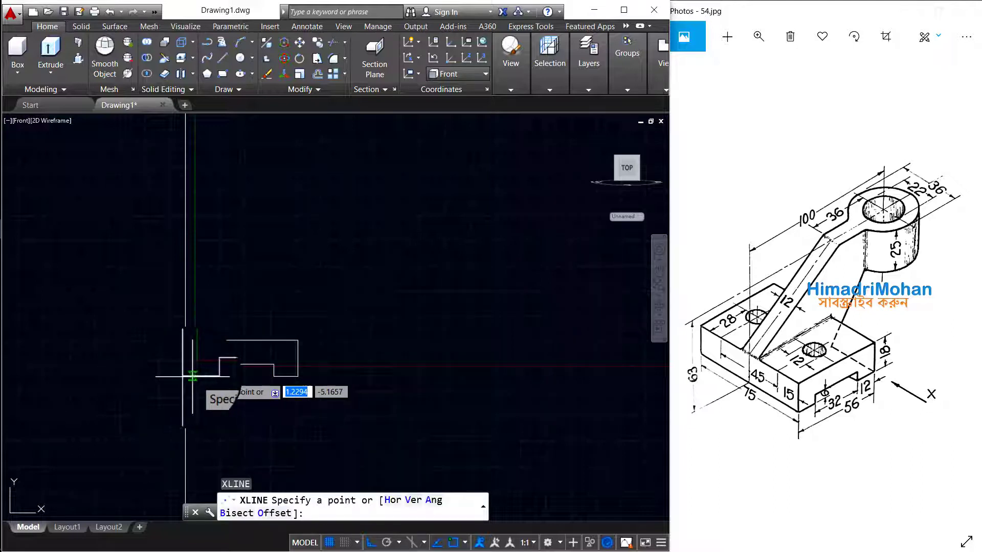
click(186, 376)
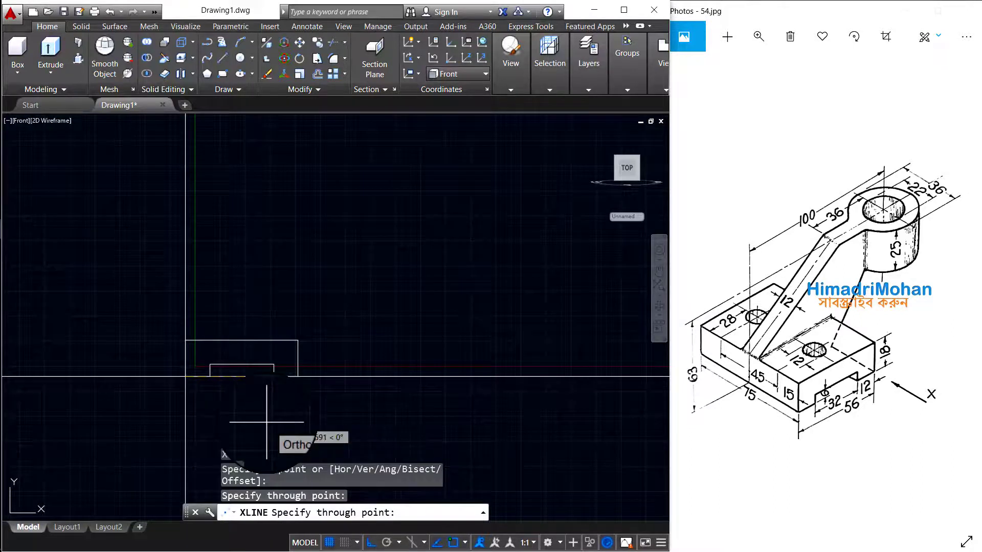
click(266, 423)
key(Return)
key(Escape)
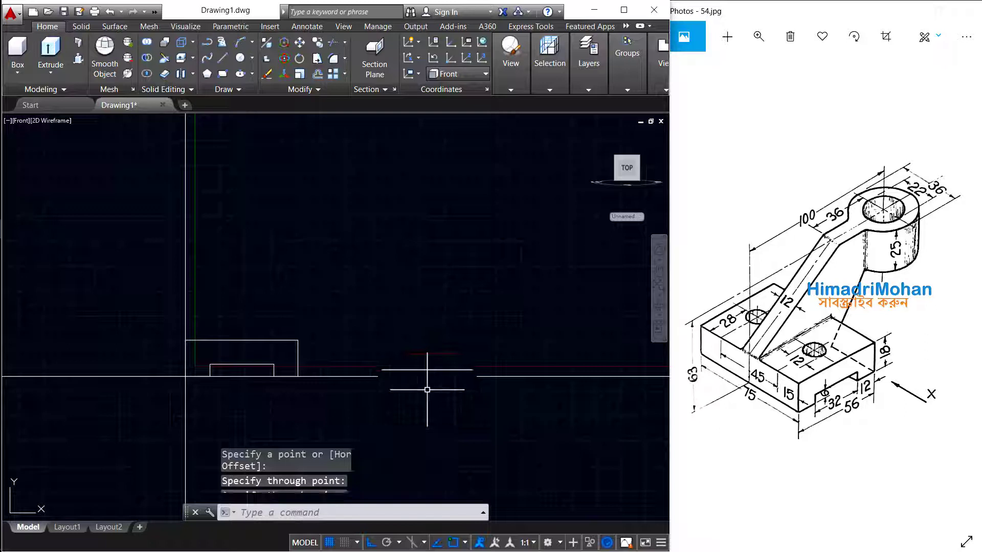
key(Escape)
key(Escape)
click(430, 395)
click(407, 312)
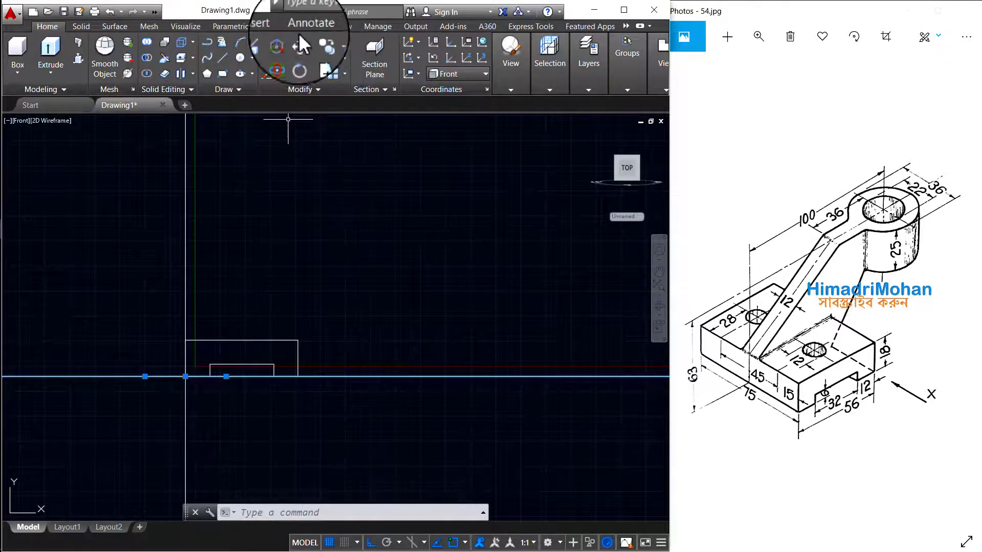
Step: Move the horizontal construction line up 63 units
text(m)
key(Return)
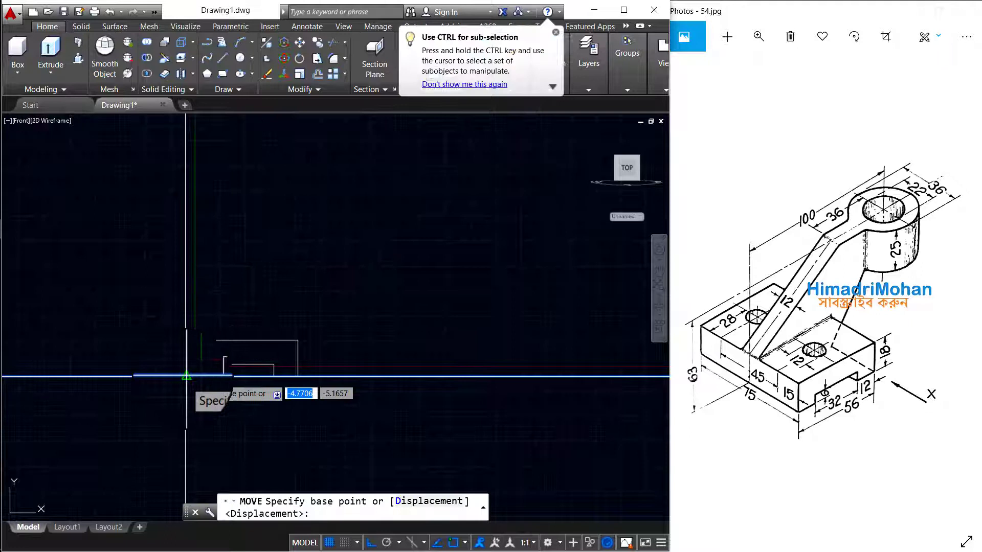
click(185, 377)
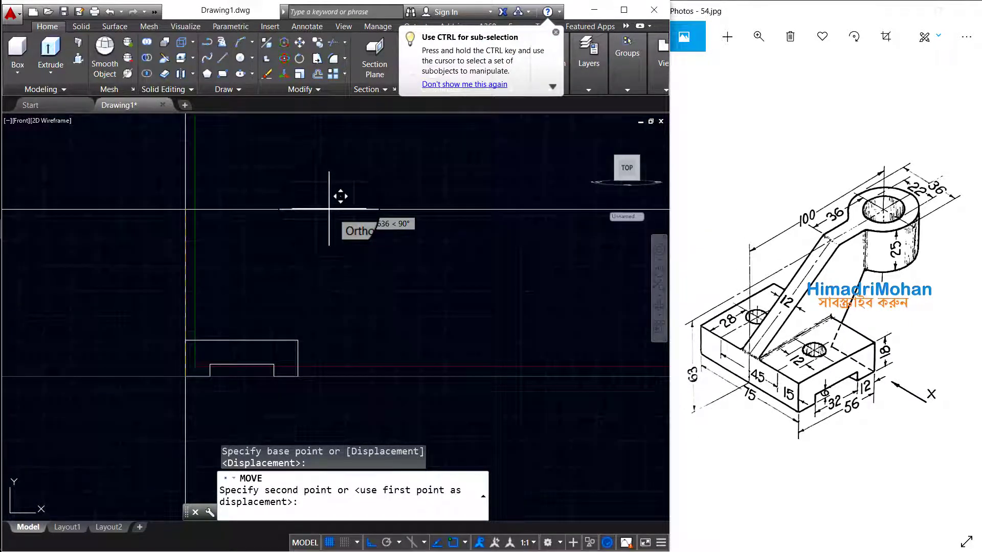
text(63)
key(Return)
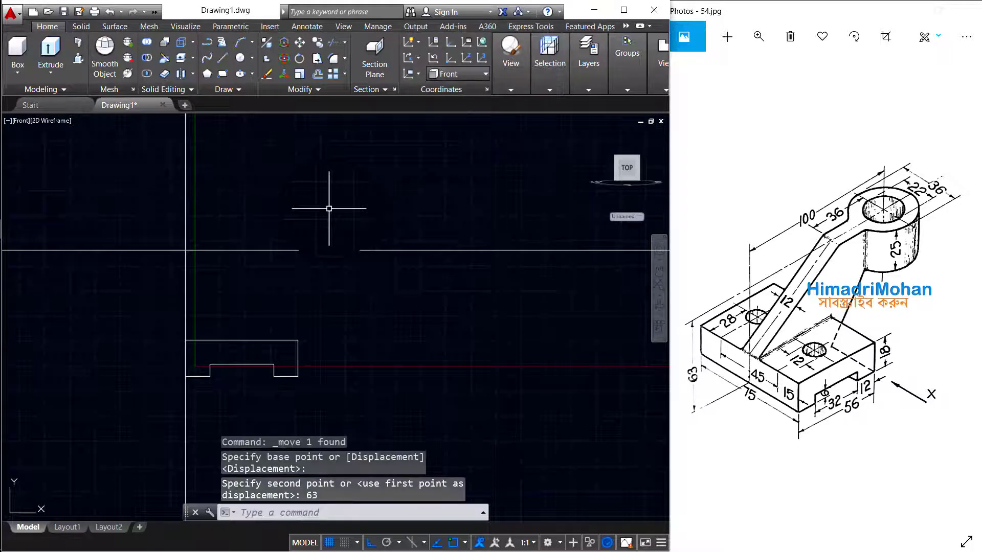
Step: Move the vertical construction line 100 units to the right
click(213, 291)
click(127, 299)
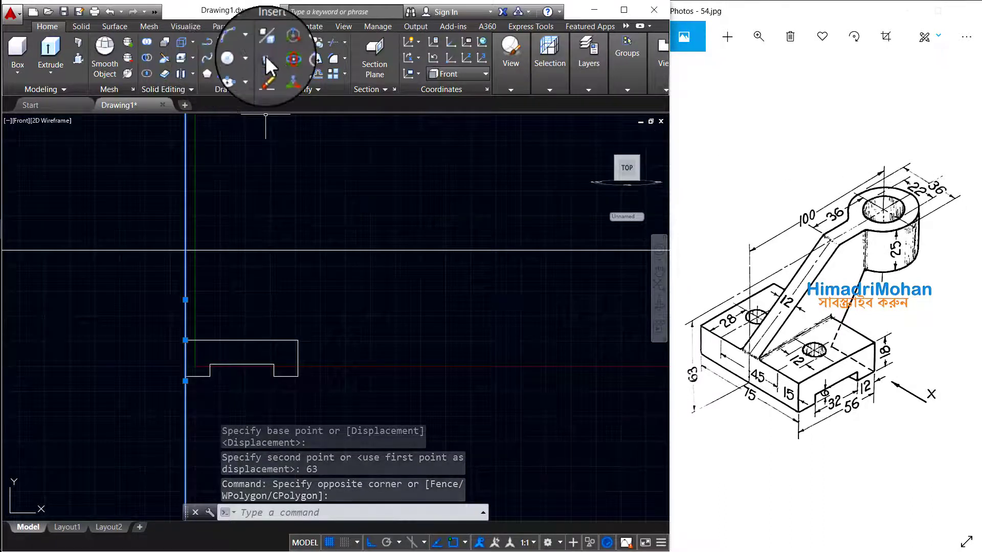
click(298, 42)
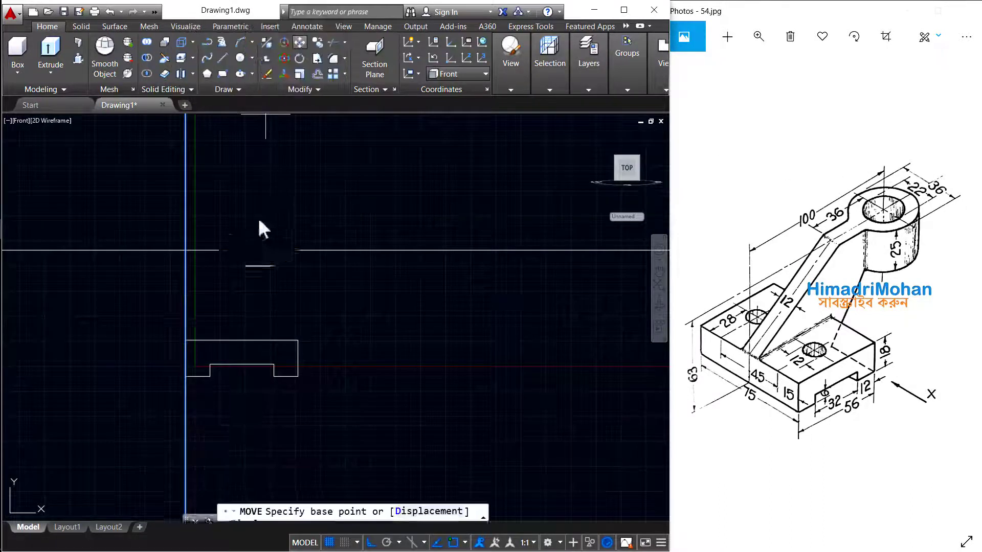
click(185, 340)
text(100)
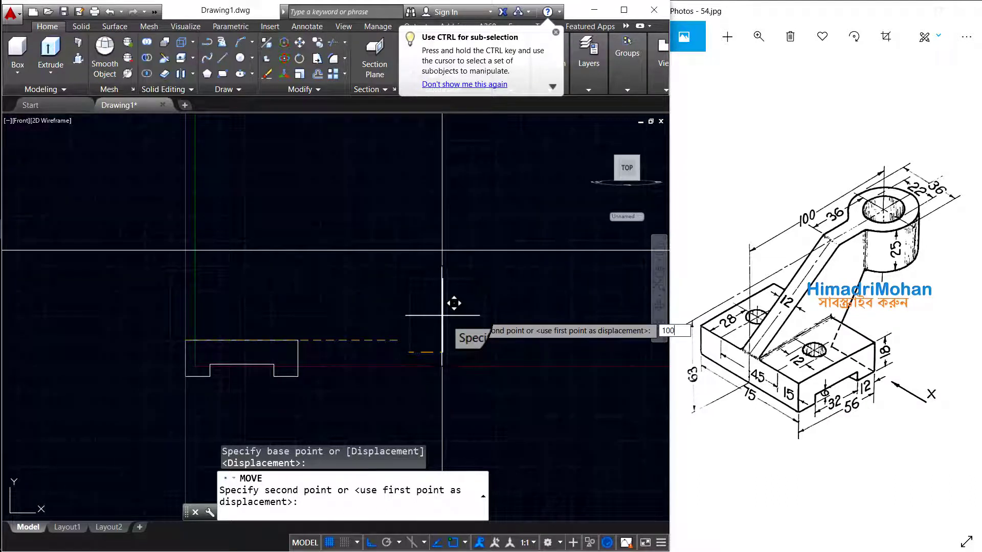
key(Return)
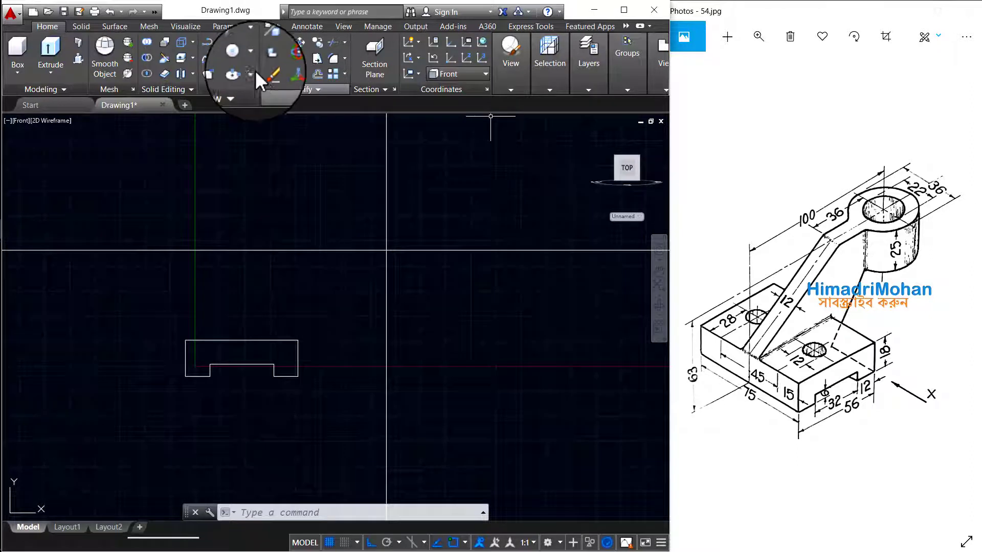
Step: Draw the arm's 36-unit top edge and its sloping edge down to the base corner
click(222, 58)
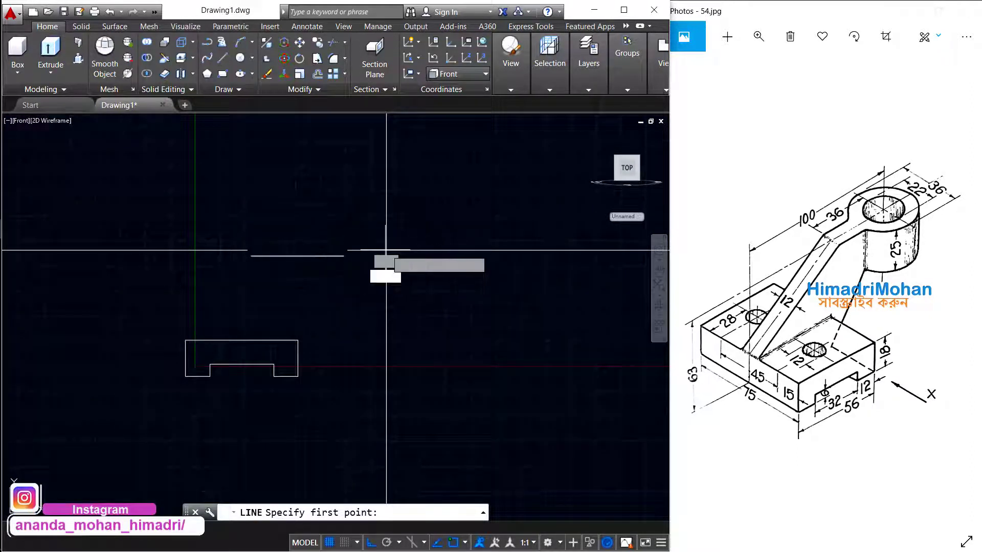
click(387, 250)
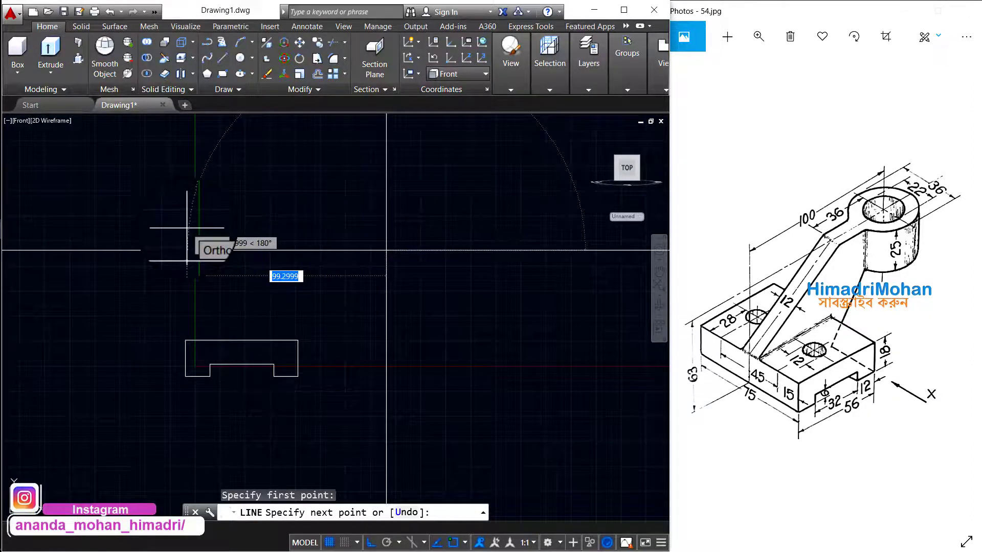
text(36)
key(Return)
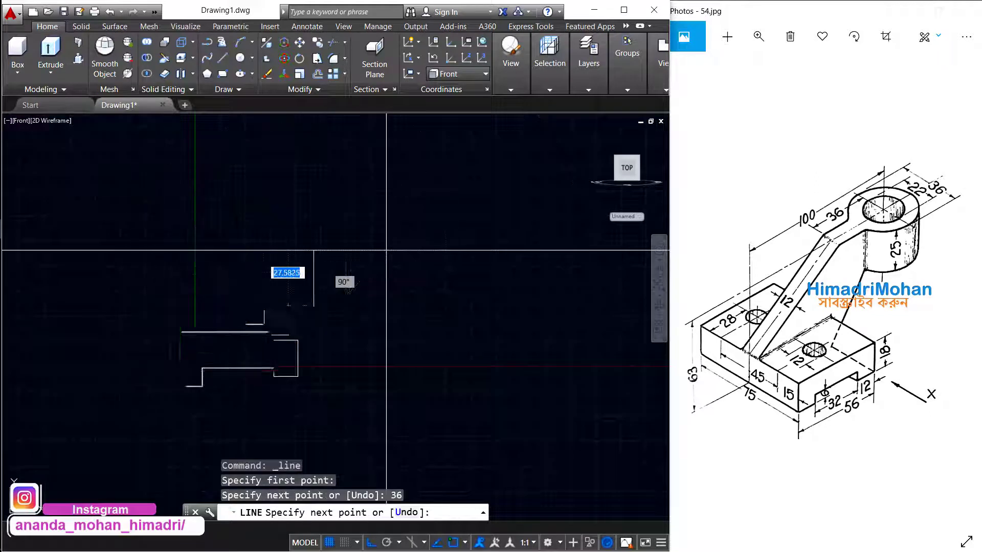
click(186, 339)
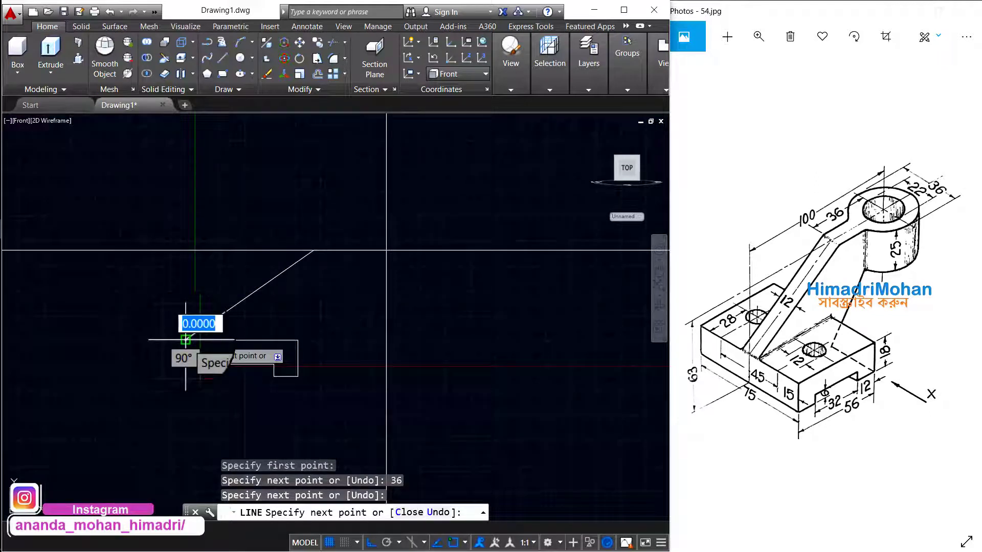
key(Return)
Step: Erase both the vertical and horizontal construction lines
click(386, 332)
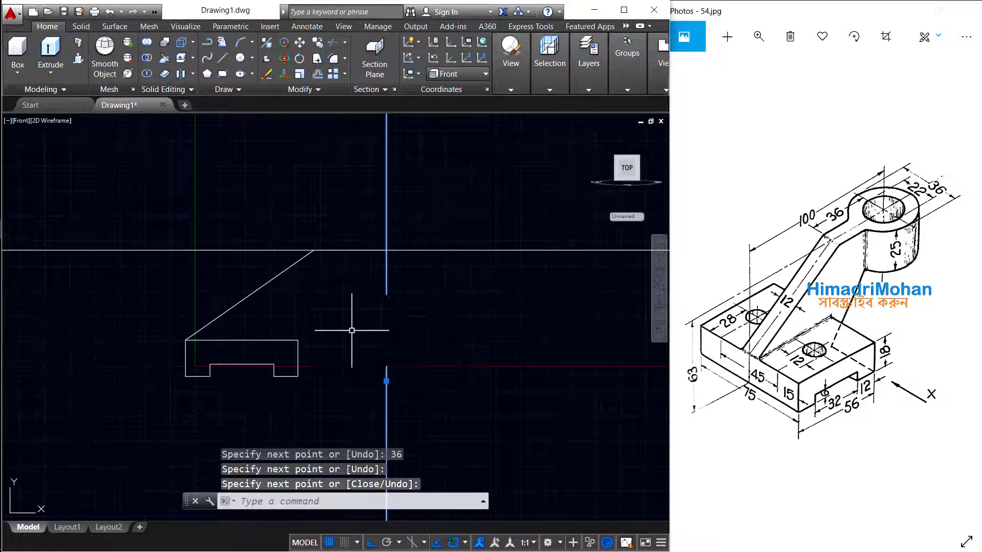
click(349, 330)
key(Return)
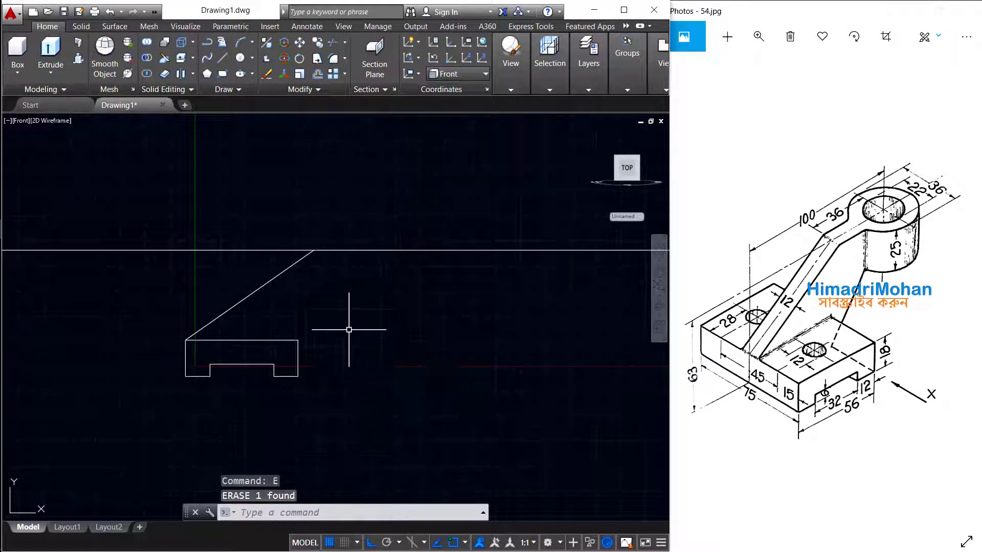
click(450, 219)
click(596, 274)
click(659, 259)
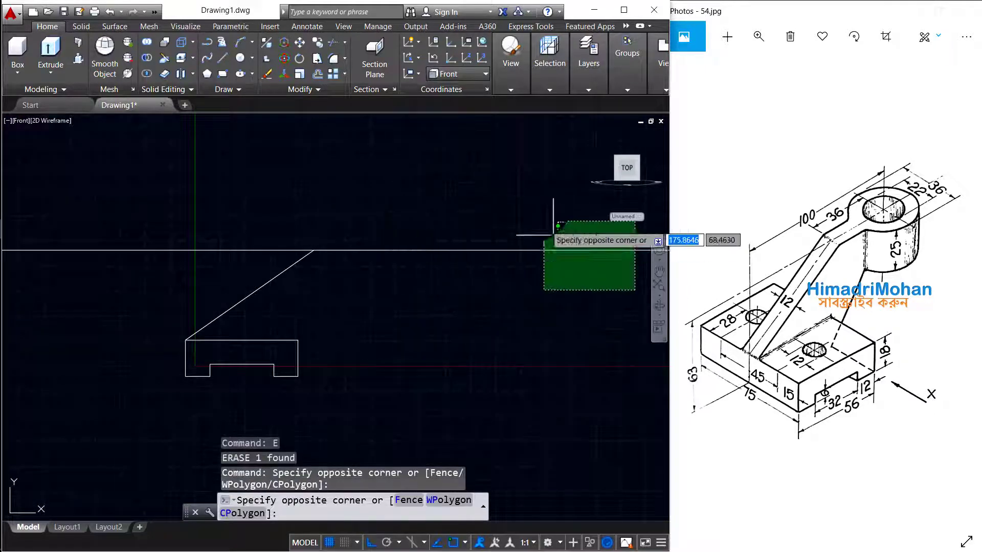
click(544, 238)
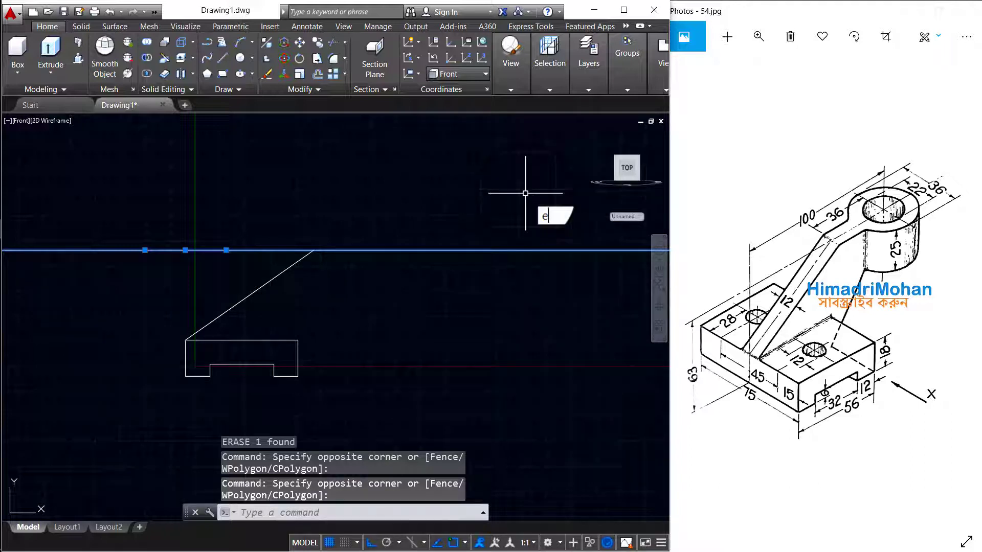
key(Return)
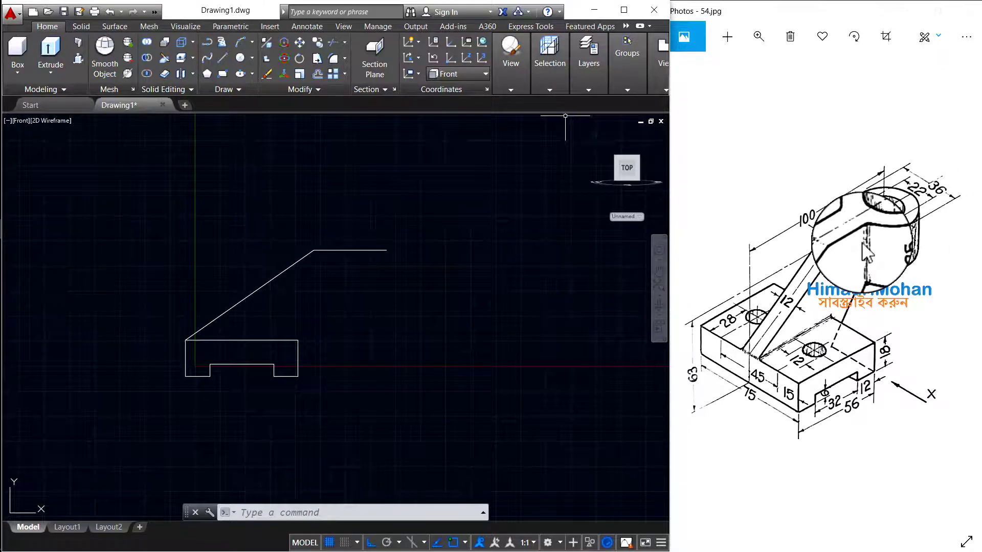
mouse_move(627, 167)
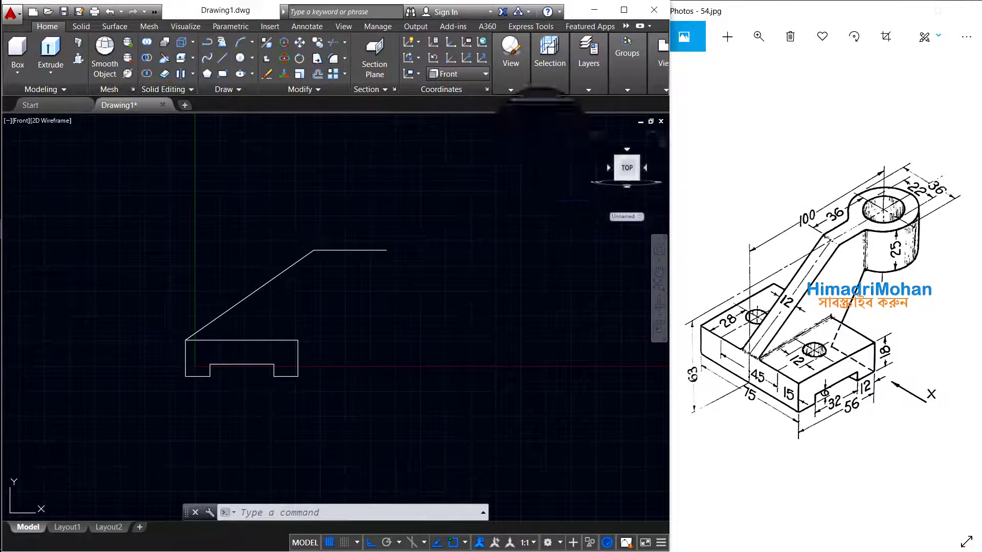
Step: Add the arm's 25-unit vertical drop, 18-unit step and inner sloping edge to the base
click(222, 57)
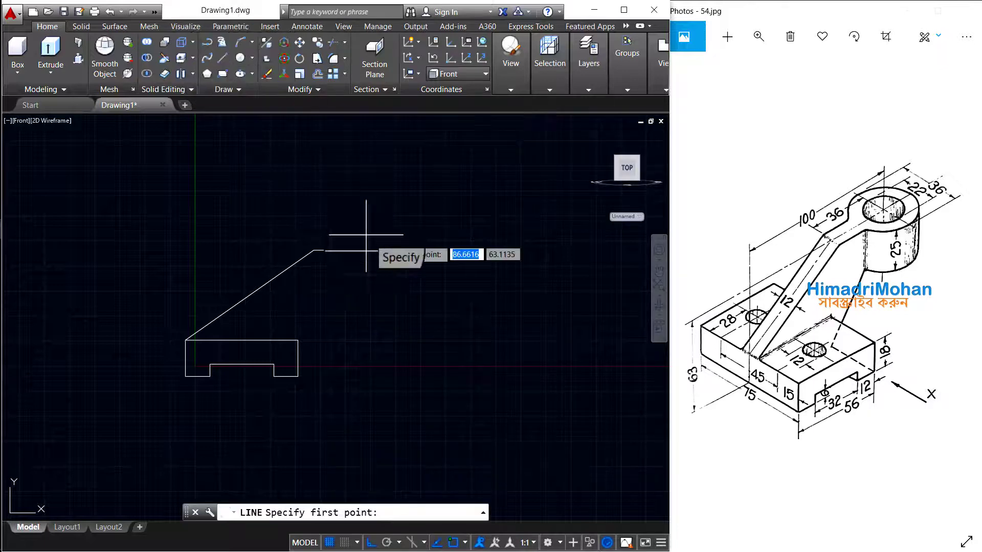
click(387, 250)
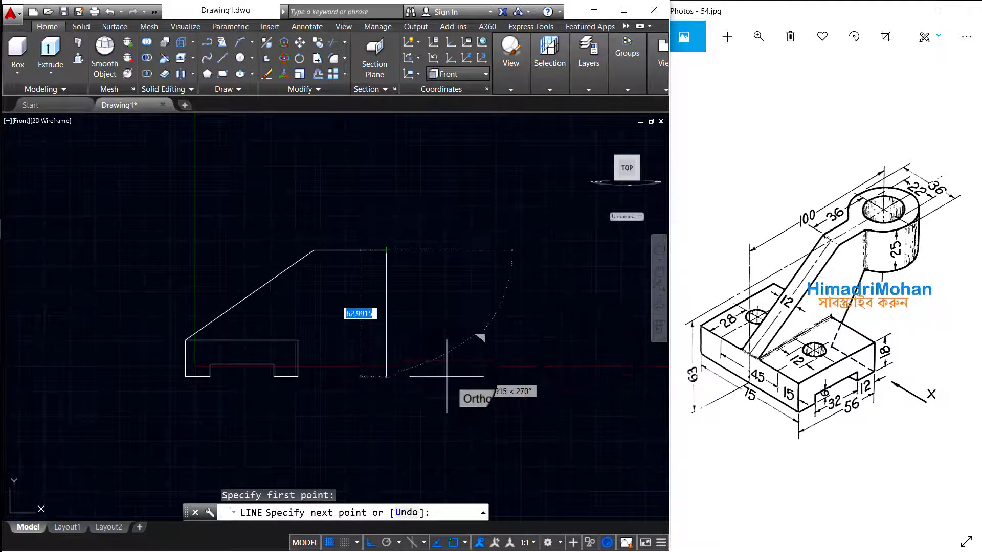
key(Return)
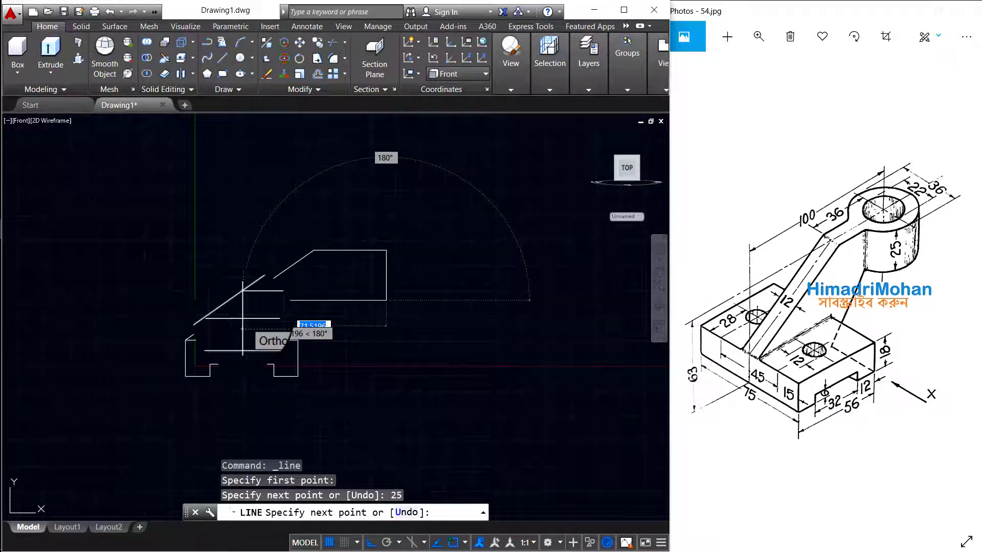
key(Return)
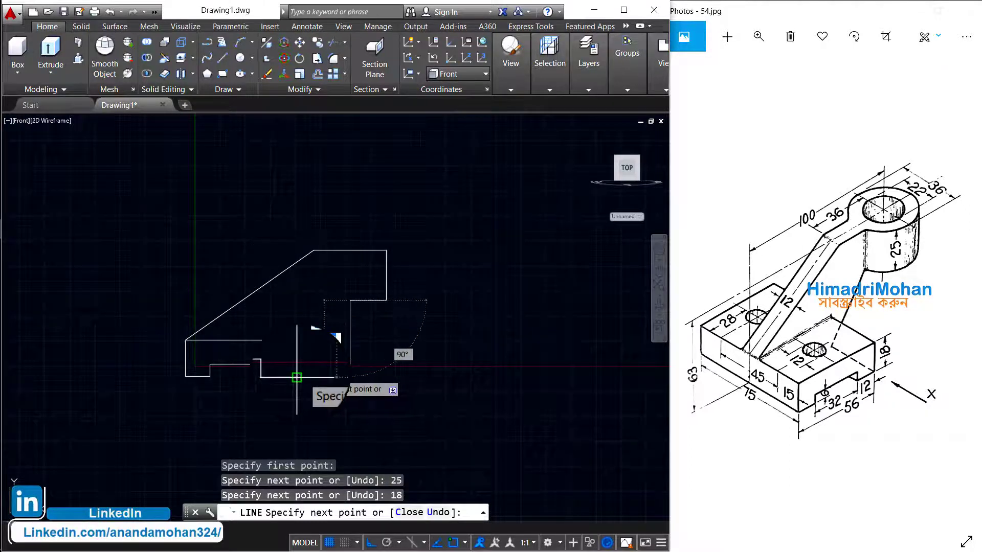
click(297, 377)
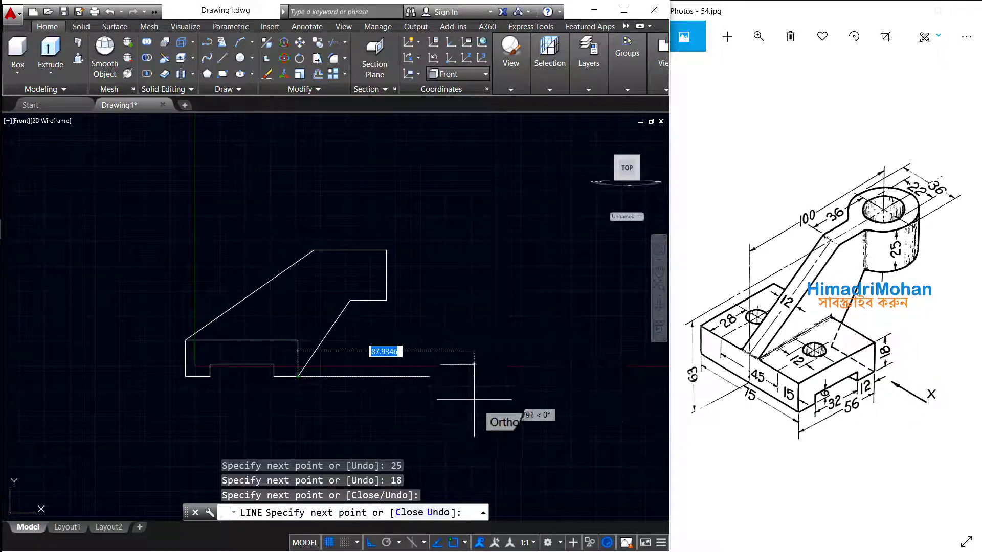
key(Return)
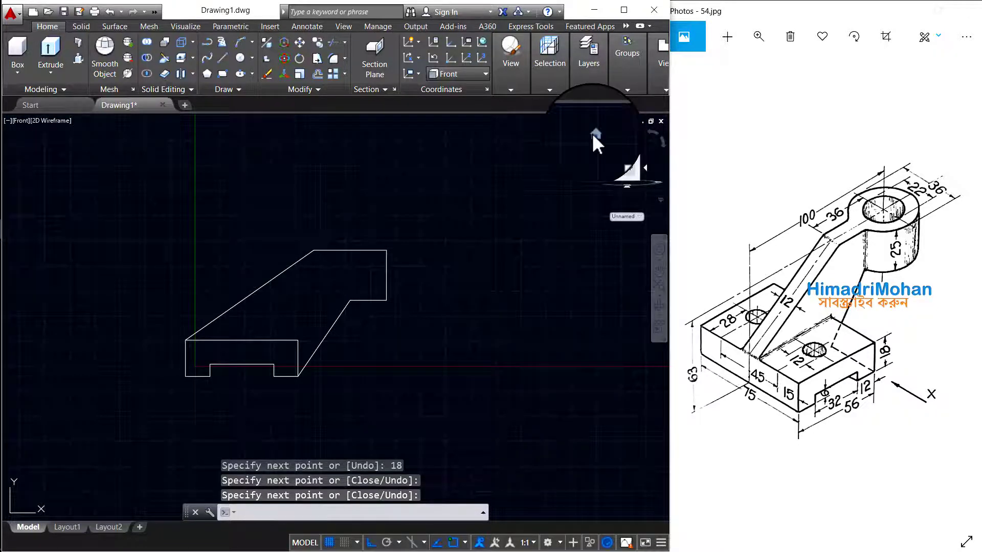
click(594, 134)
Step: Centre the outline in the isometric view and trial a press-pull on the base, then cancel
scroll(427, 296, down, 2)
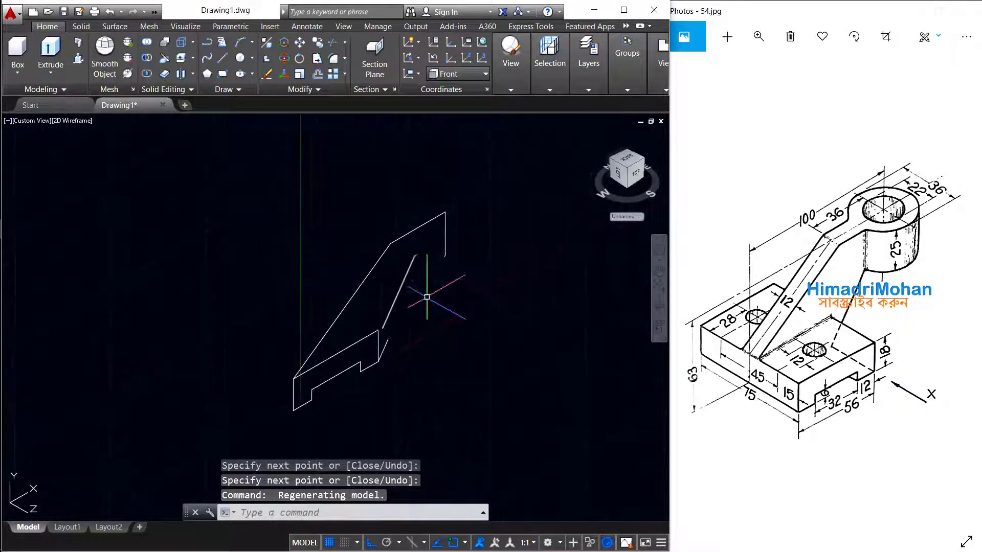
middle_drag(417, 320, 424, 292)
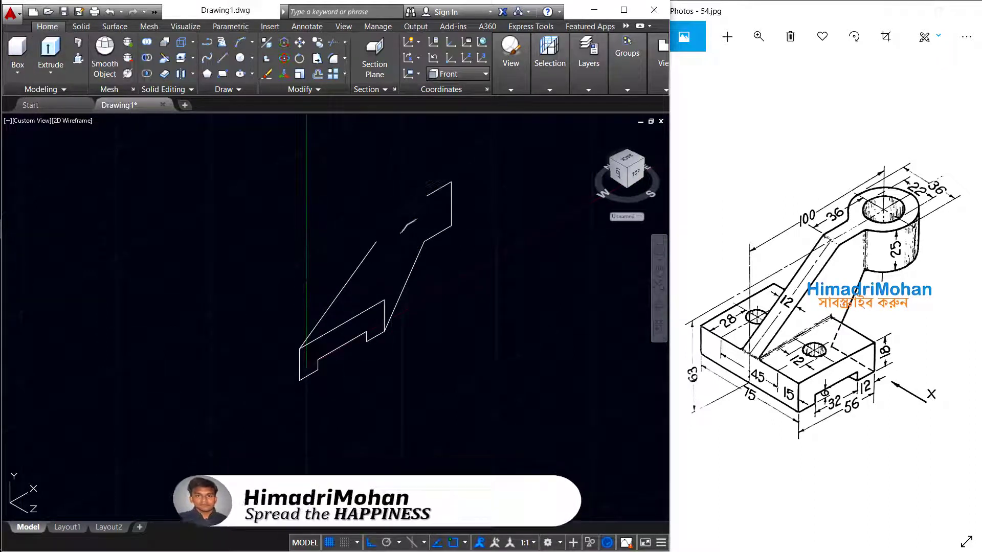
key(ctrl+shift+e)
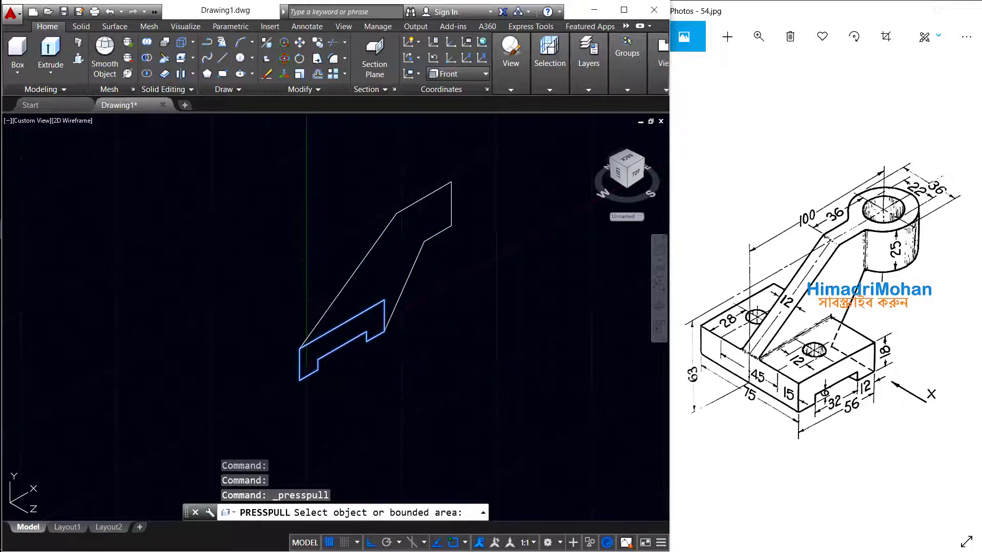
click(343, 333)
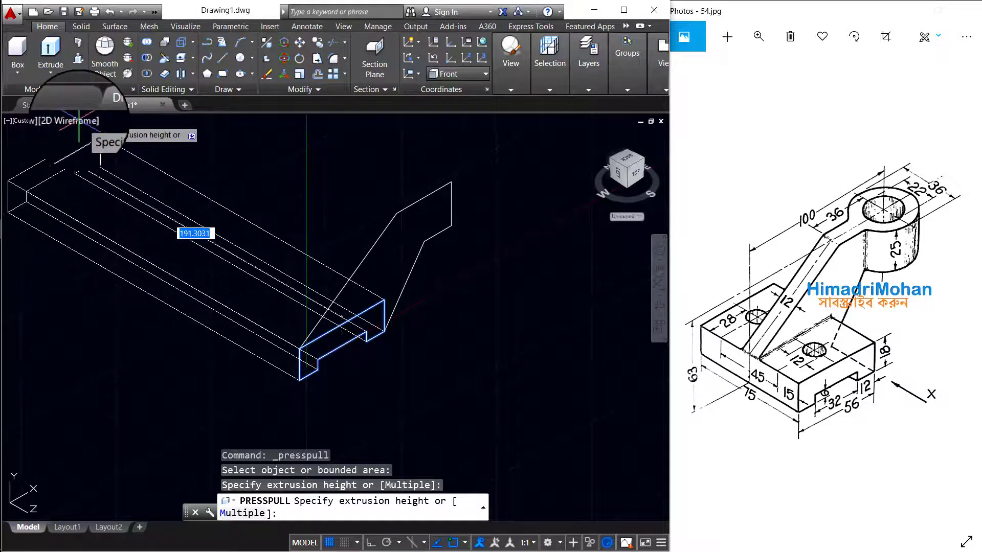
key(Escape)
key(Escape)
key(Escape)
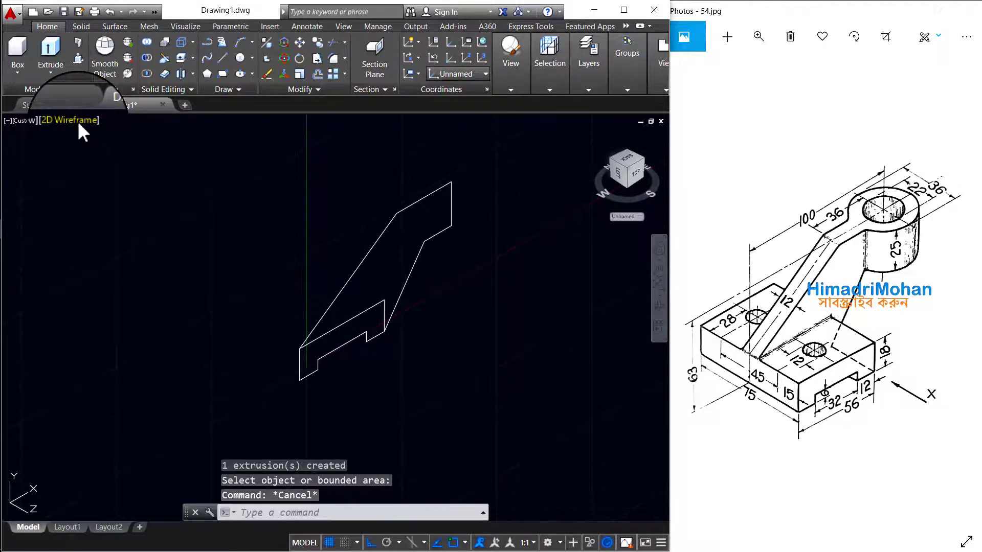
Step: Switch to Shades of Gray and press-pull the base profile 75 units into a solid
click(78, 121)
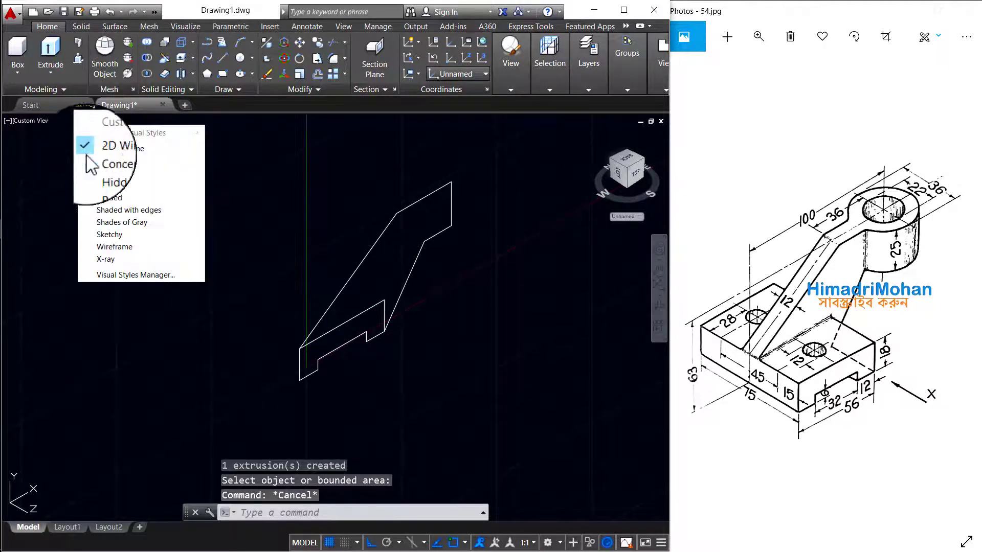
click(109, 223)
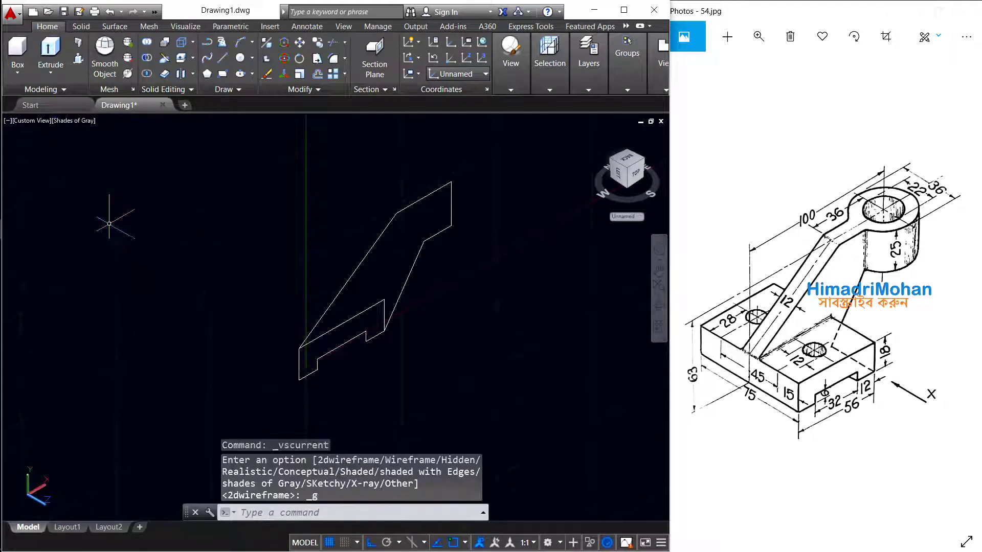
click(79, 58)
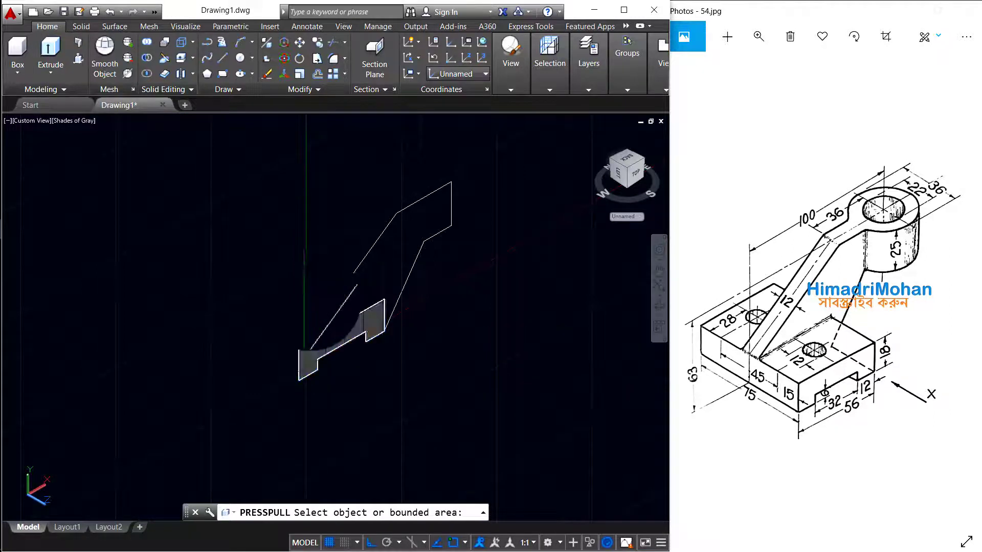
click(338, 340)
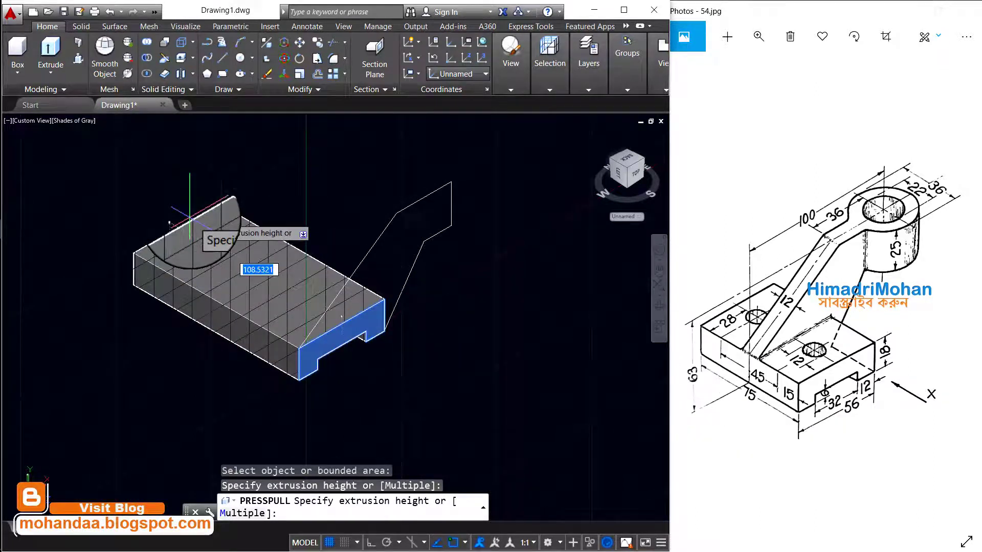
text(75)
key(Return)
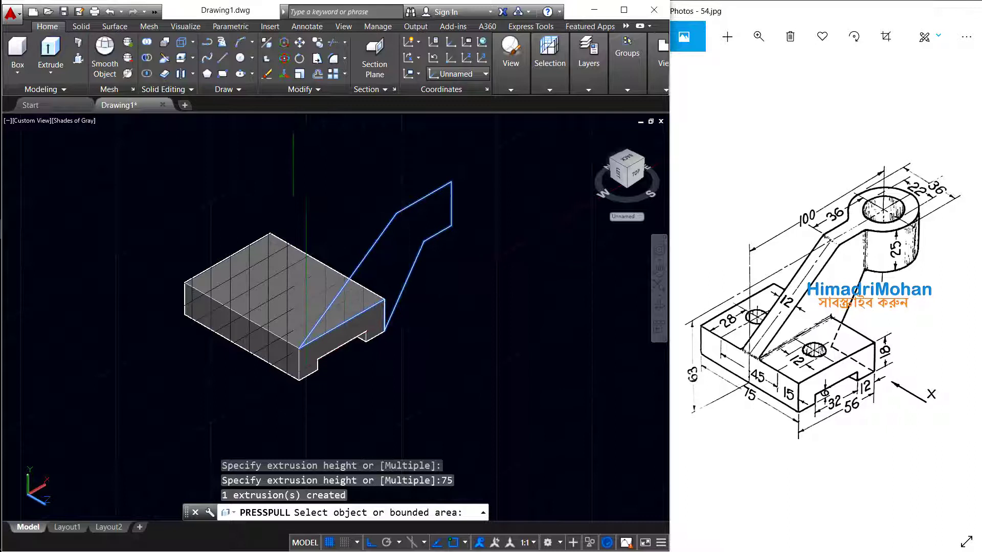
Step: Press-pull the inclined arm profile 12 units thick
click(368, 276)
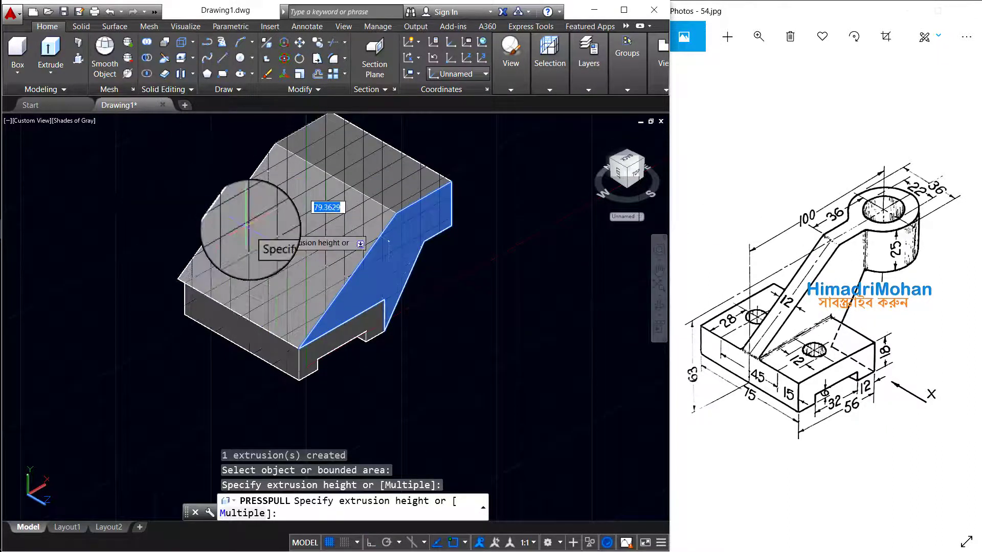
key(Return)
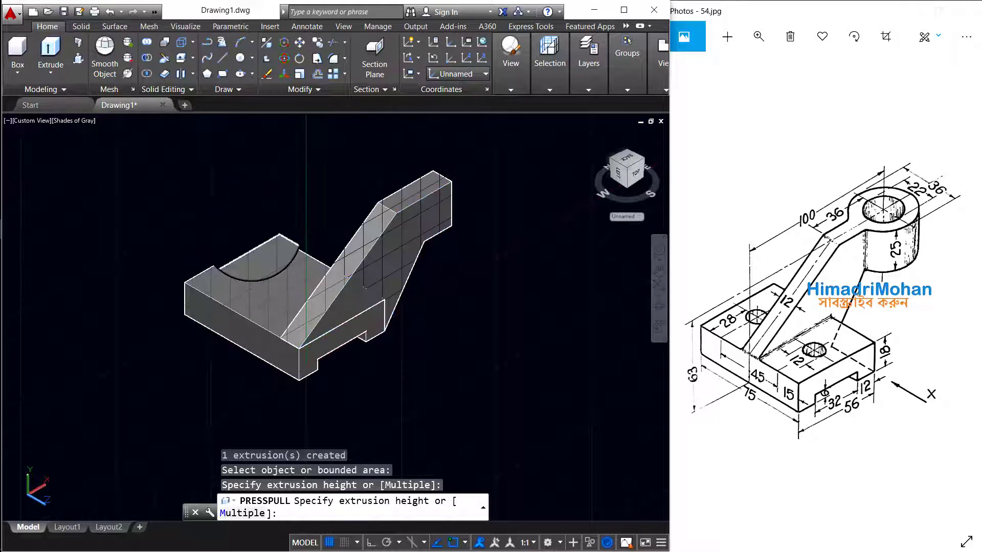
text(12)
key(Return)
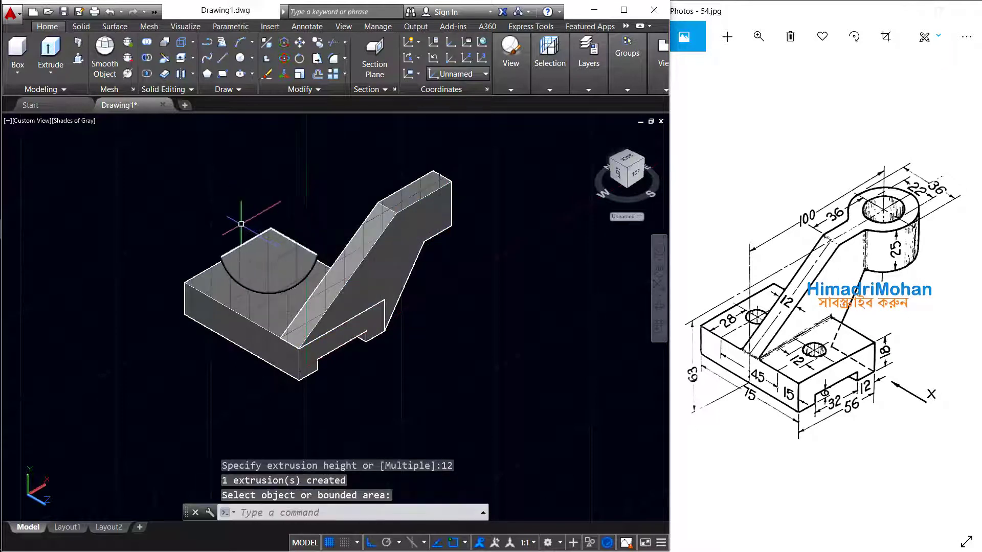
click(360, 253)
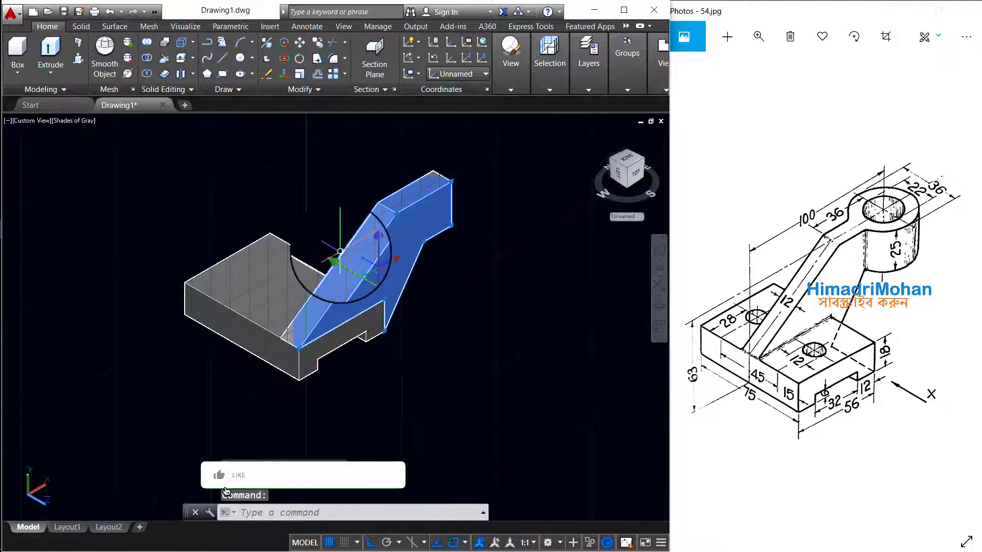
Step: 3D-move the arm from its edge midpoint to the base edge midpoint to centre it
scroll(287, 329, up, 3)
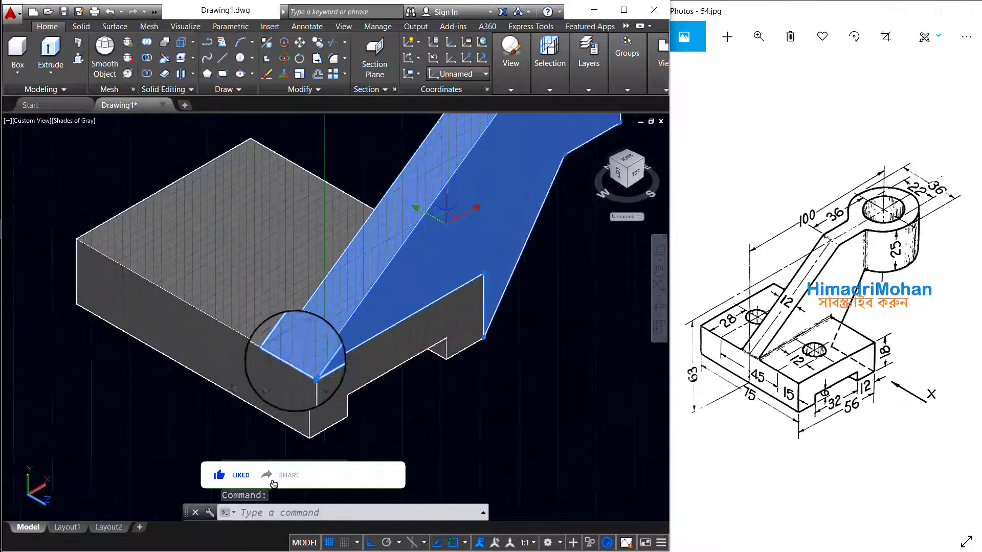
click(284, 74)
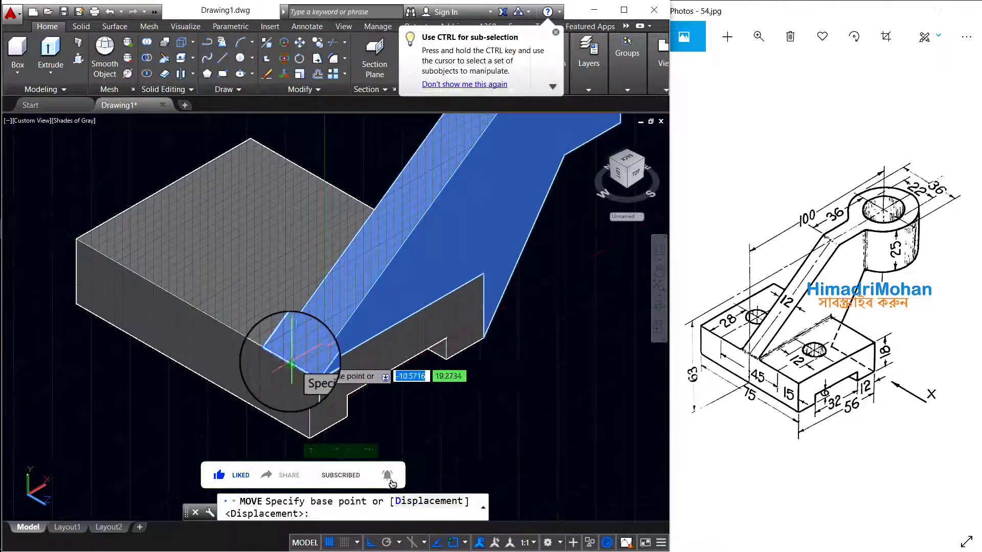
click(292, 364)
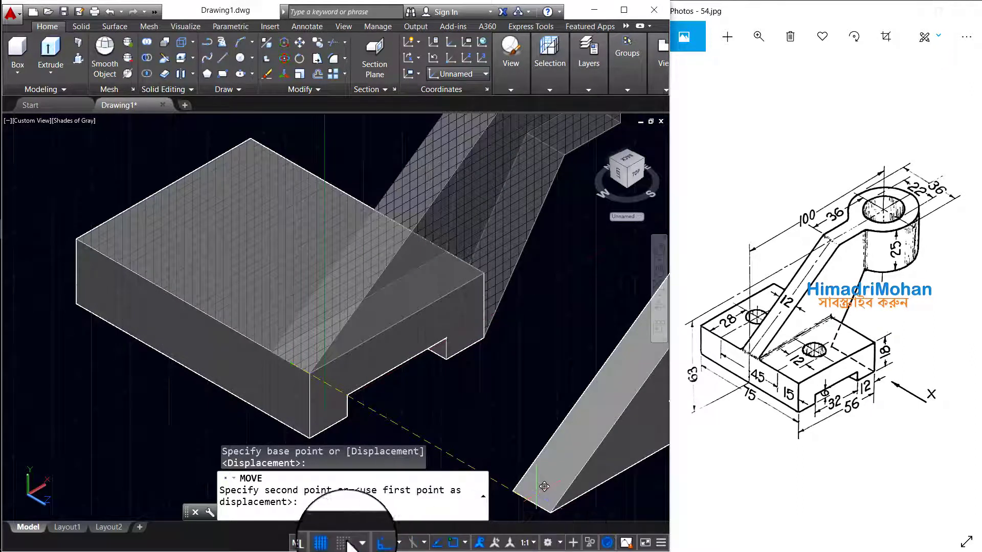
click(328, 542)
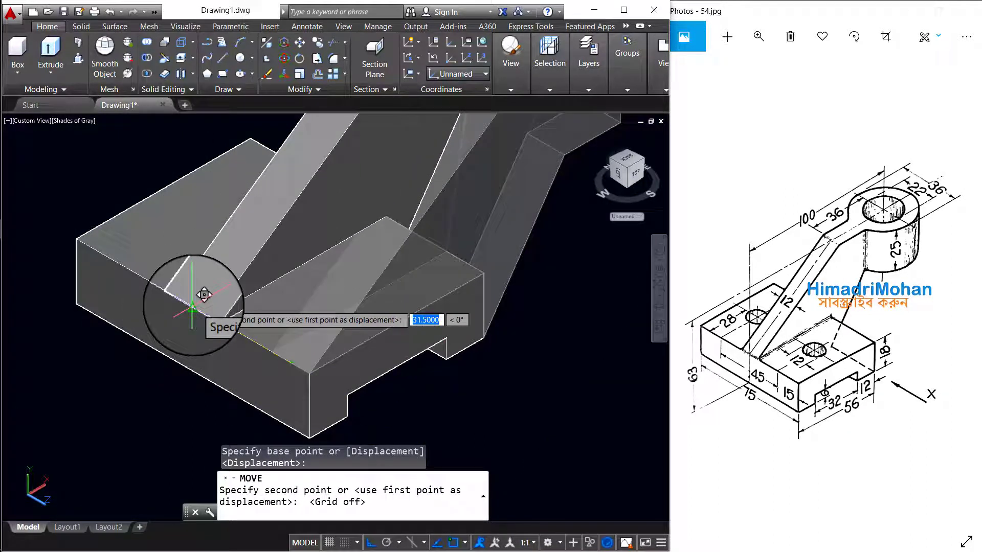
click(193, 308)
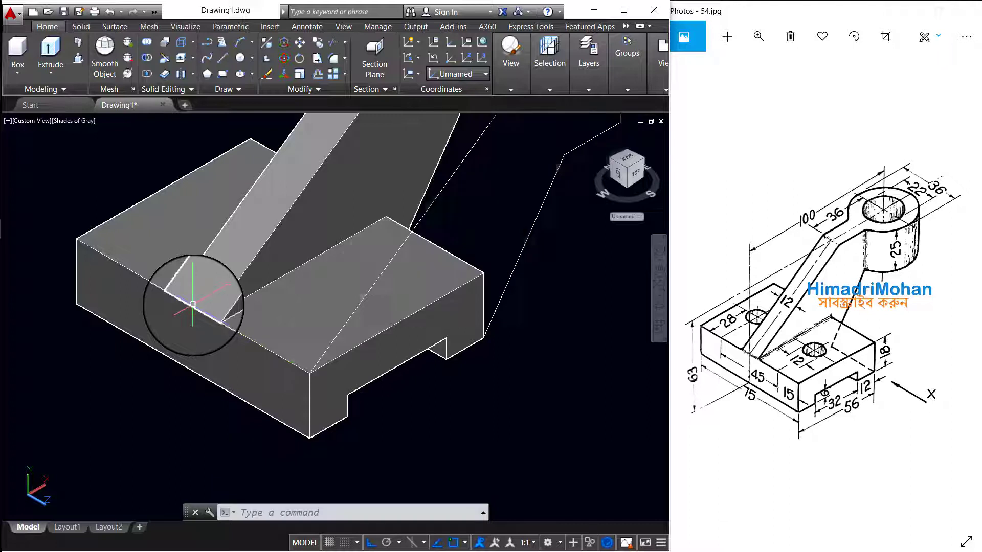
Step: Delete the five leftover outline lines
click(488, 278)
click(381, 194)
click(518, 171)
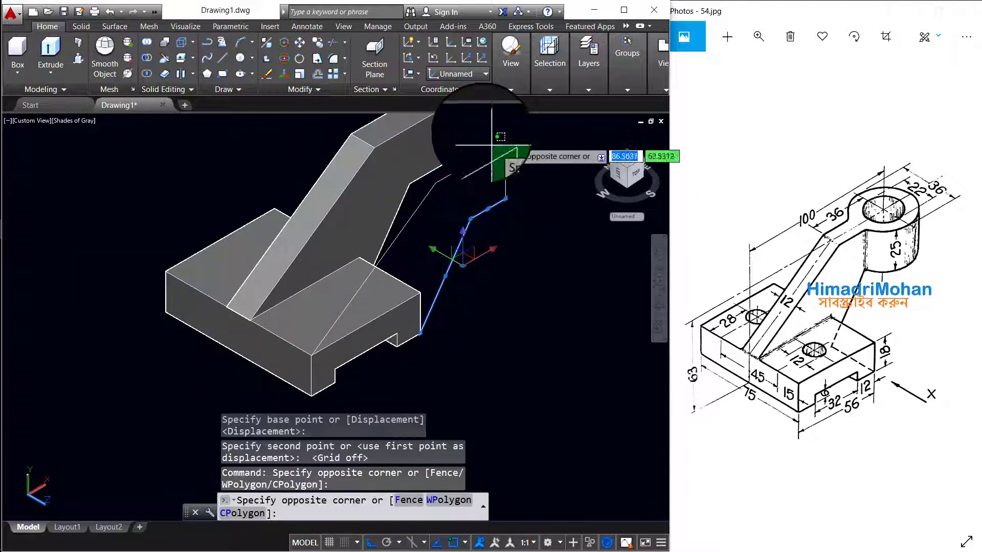
click(443, 202)
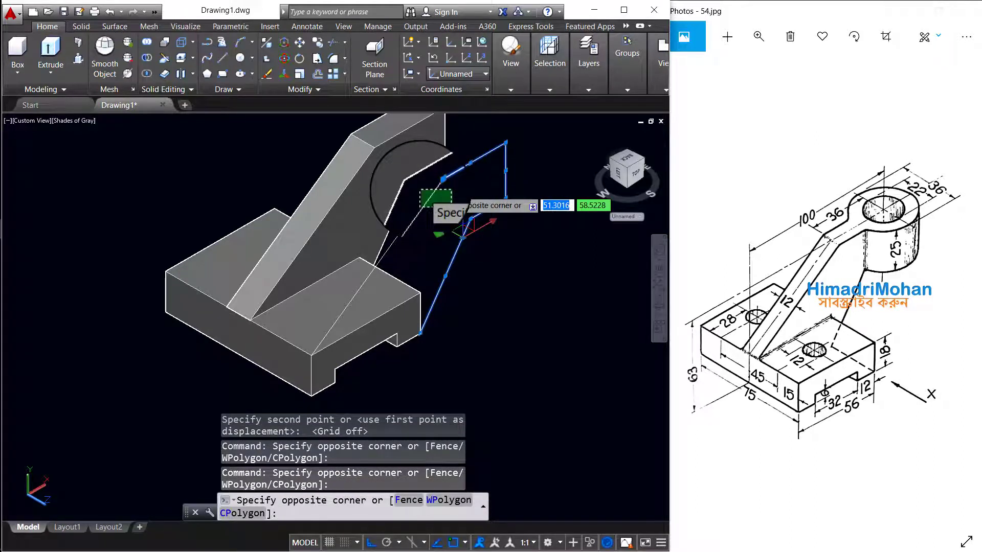
key(Delete)
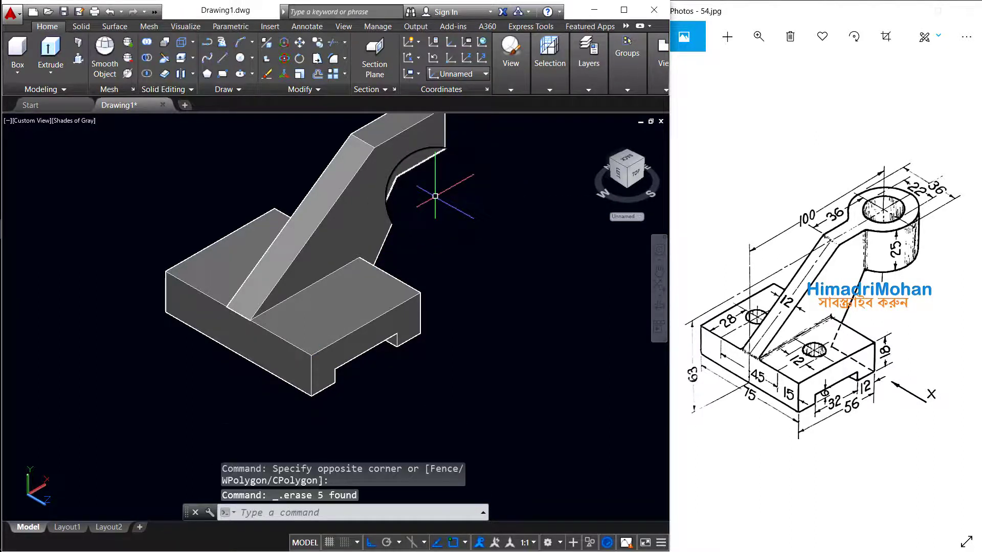
middle_drag(435, 196, 445, 263)
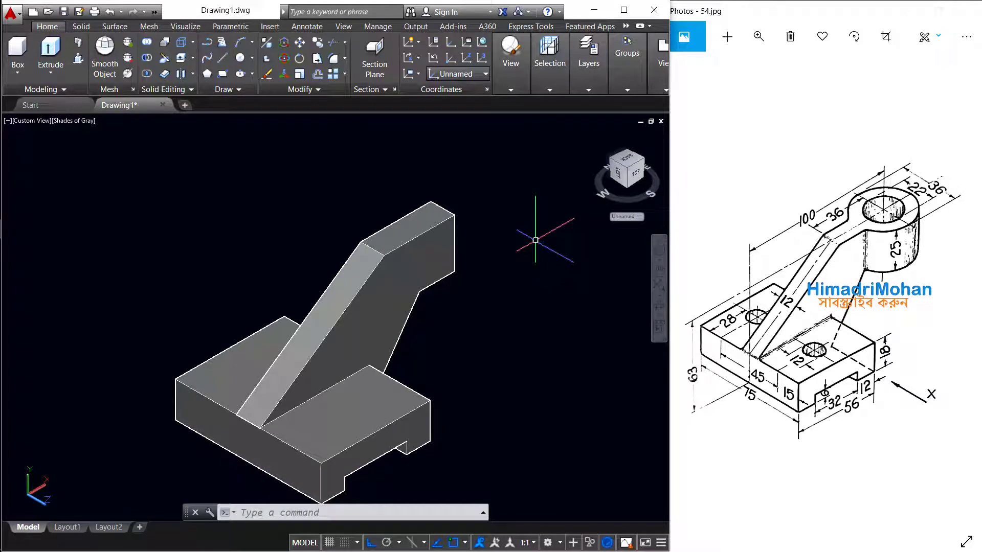
text(C)
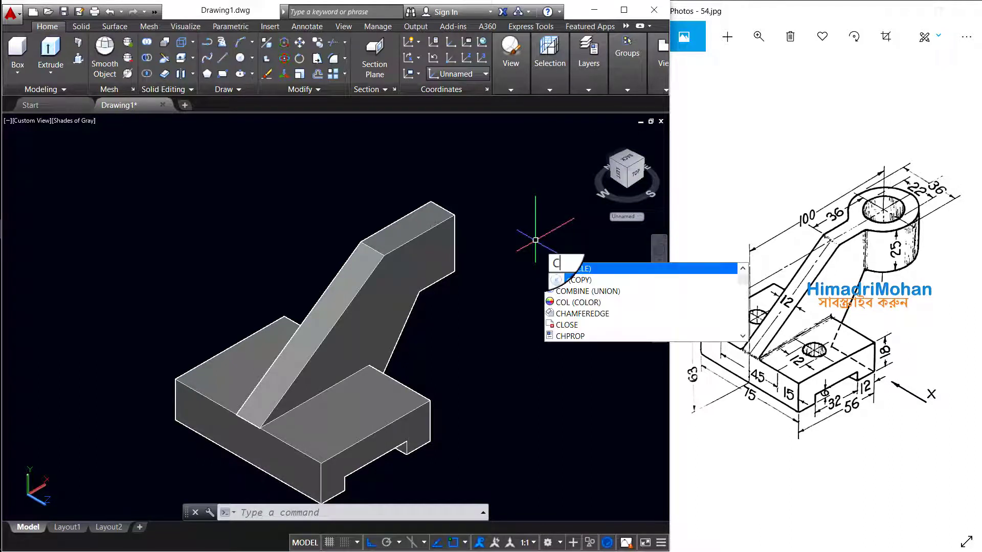
Step: Draw a 22-diameter circle centred at the upper end of the inclined arm
key(Return)
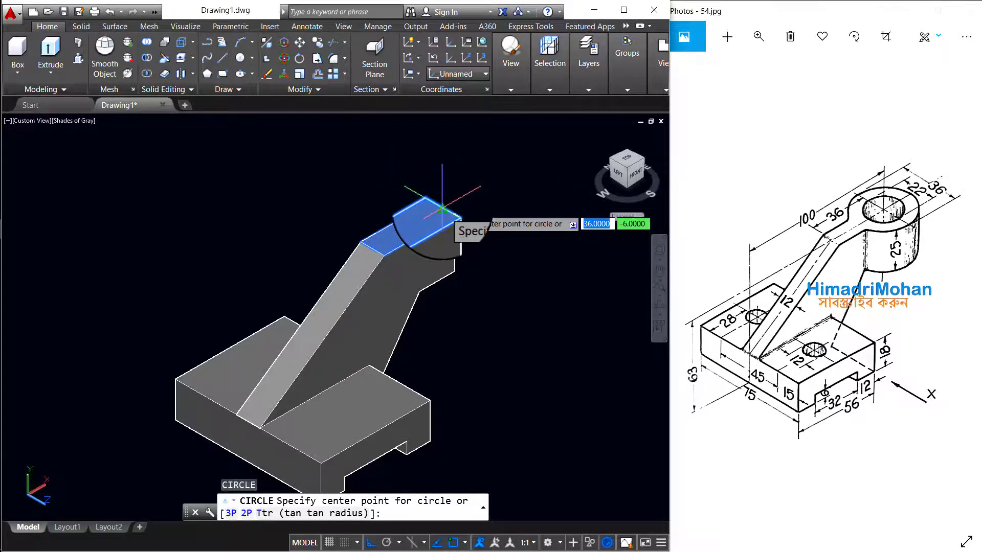
click(443, 208)
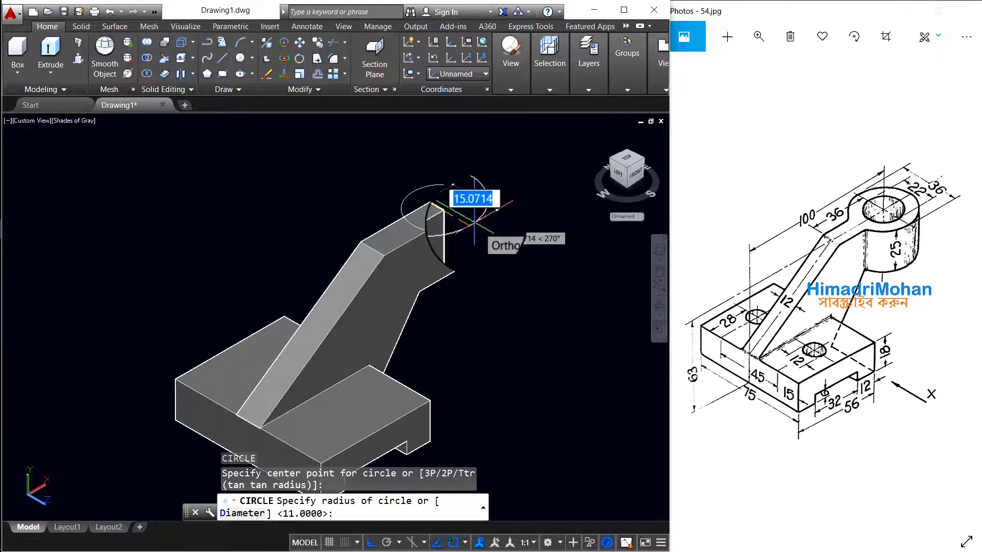
key(Return)
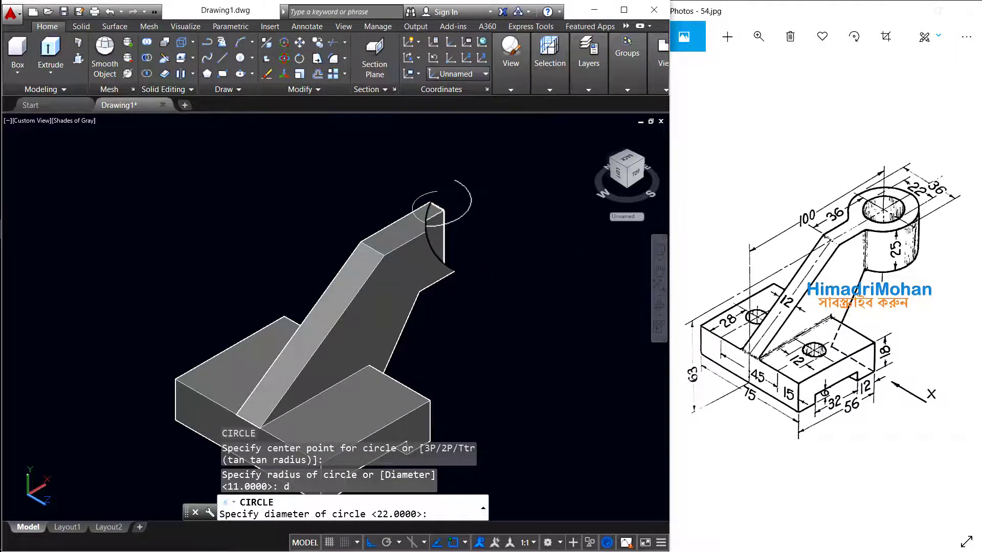
text(22)
key(Return)
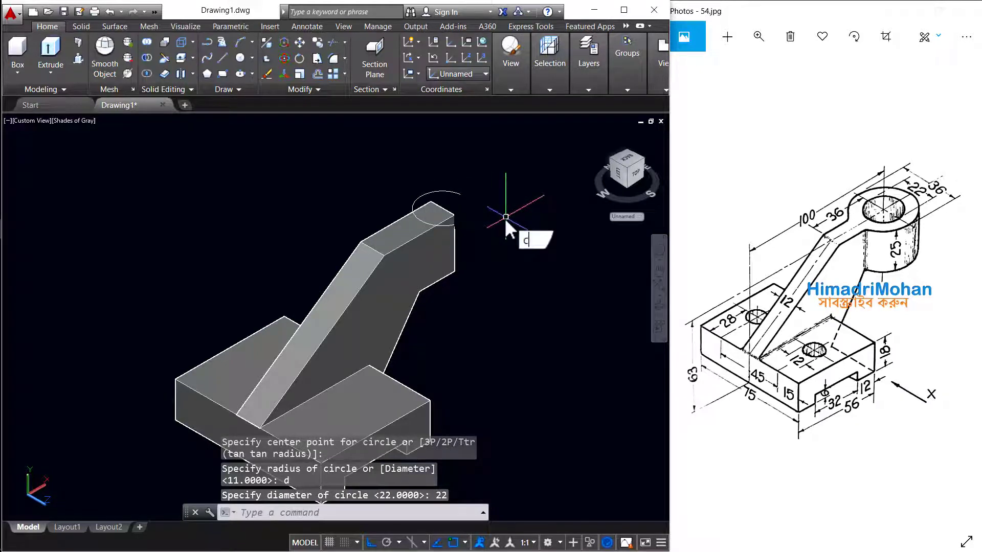
Step: Draw a concentric 36-diameter circle at the same arm-top centre
key(Return)
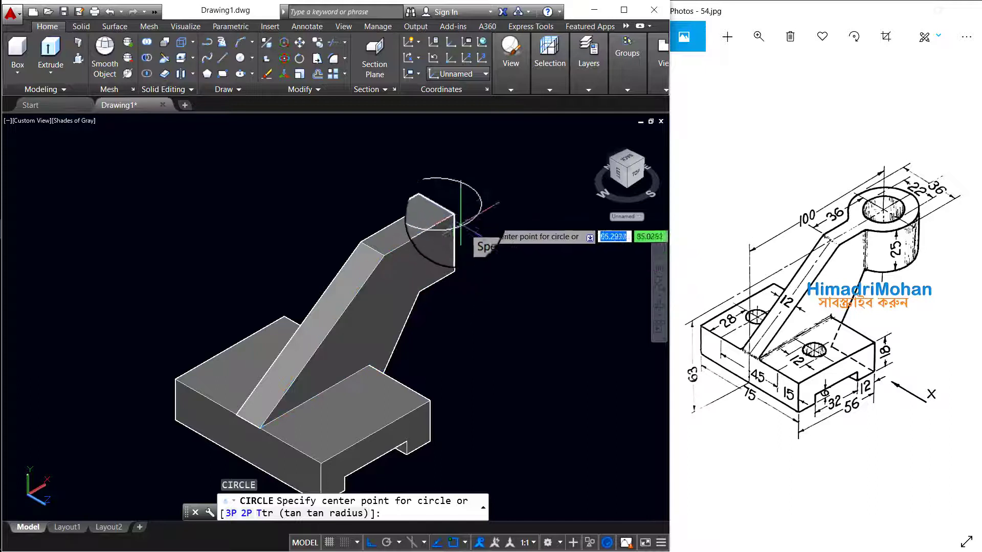
click(435, 215)
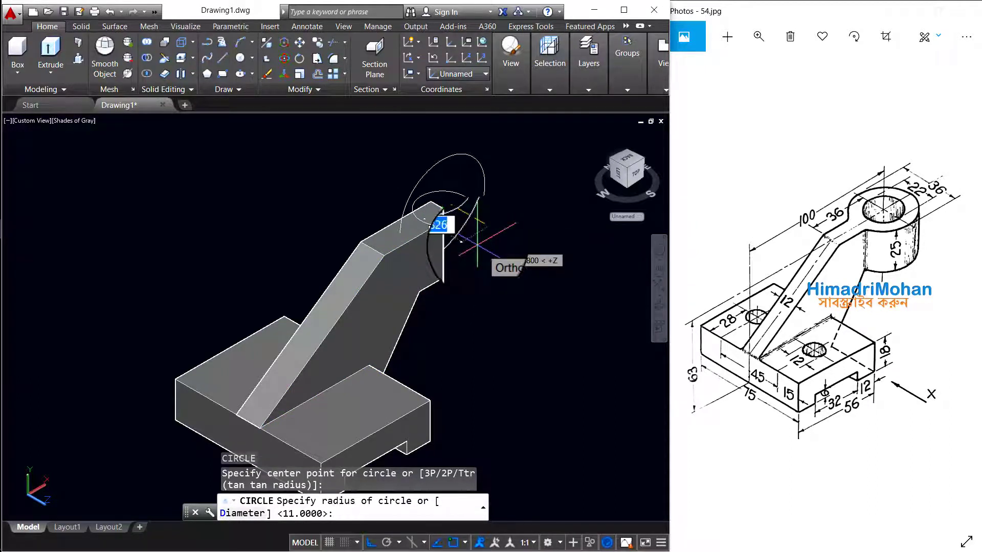
key(Escape)
key(Escape)
key(Escape)
key(Escape)
text(C)
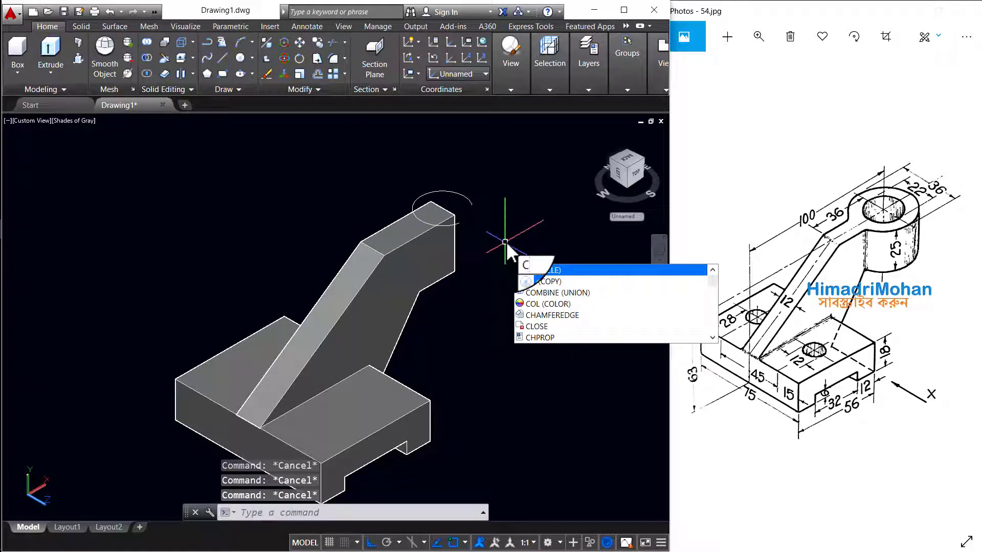
key(Return)
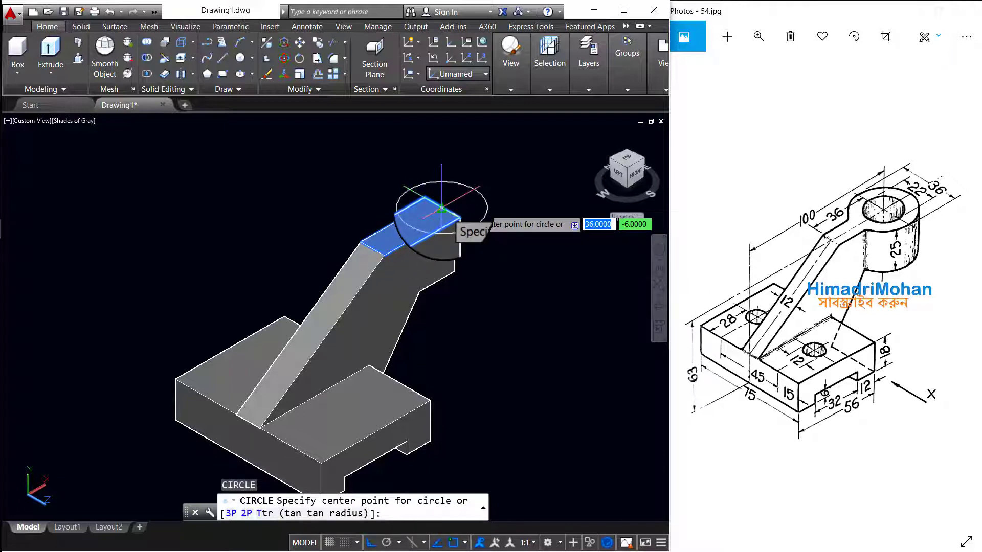
click(441, 209)
text(d)
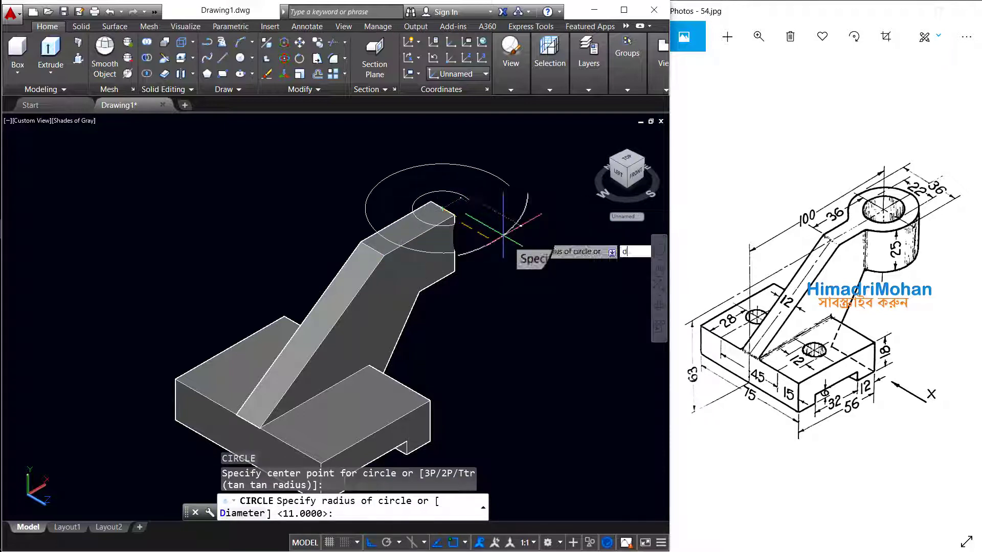
key(Return)
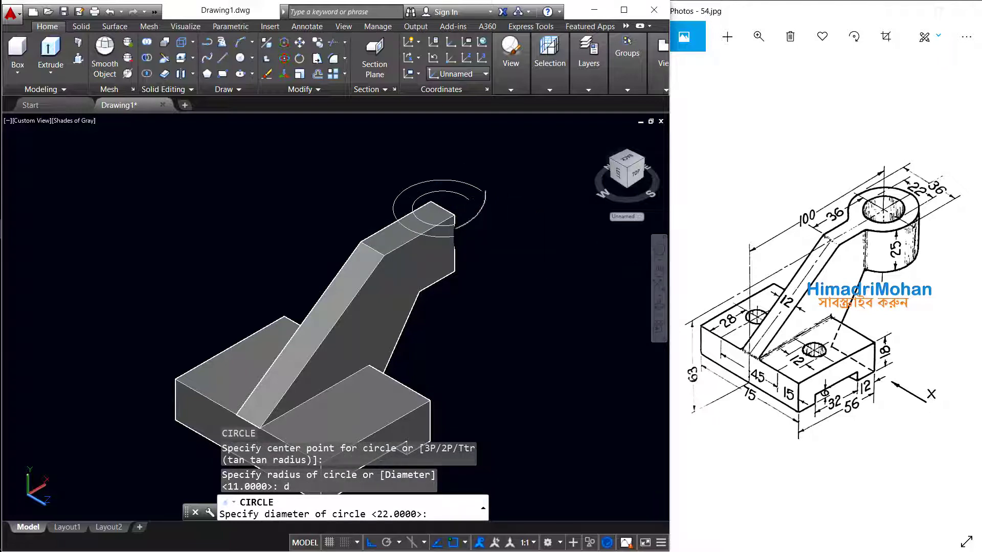
text(36)
key(Return)
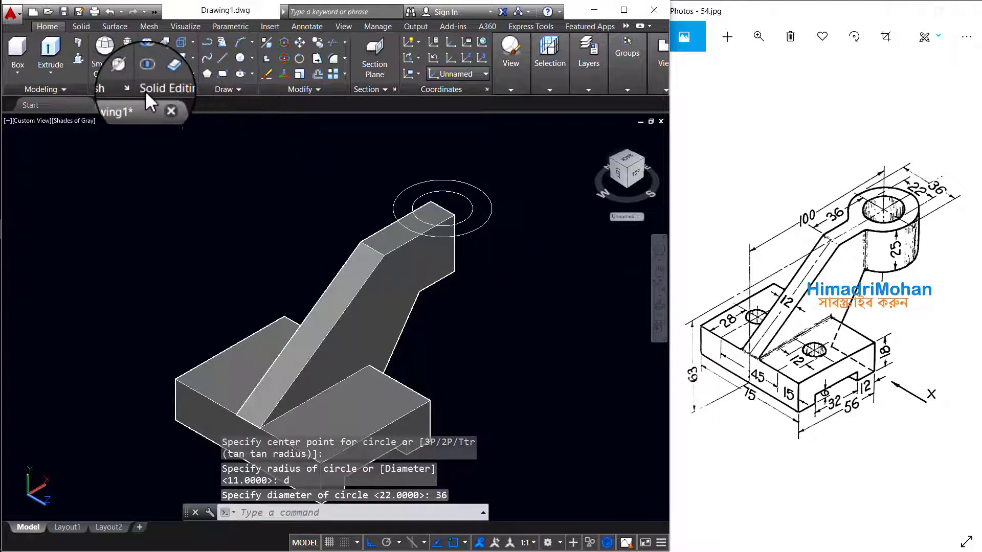
Step: Extrude the 36-diameter circle 25 units into a cylindrical boss
click(59, 50)
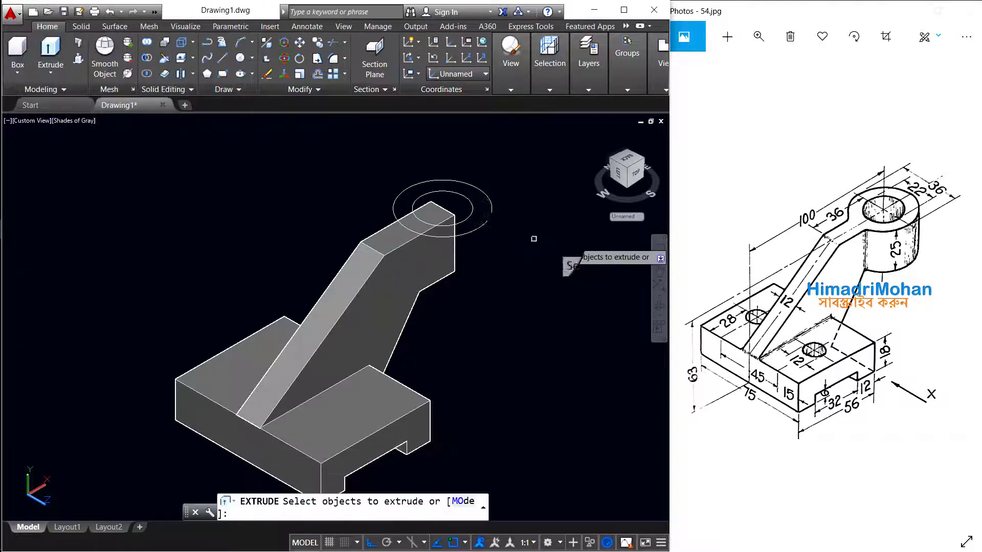
click(481, 225)
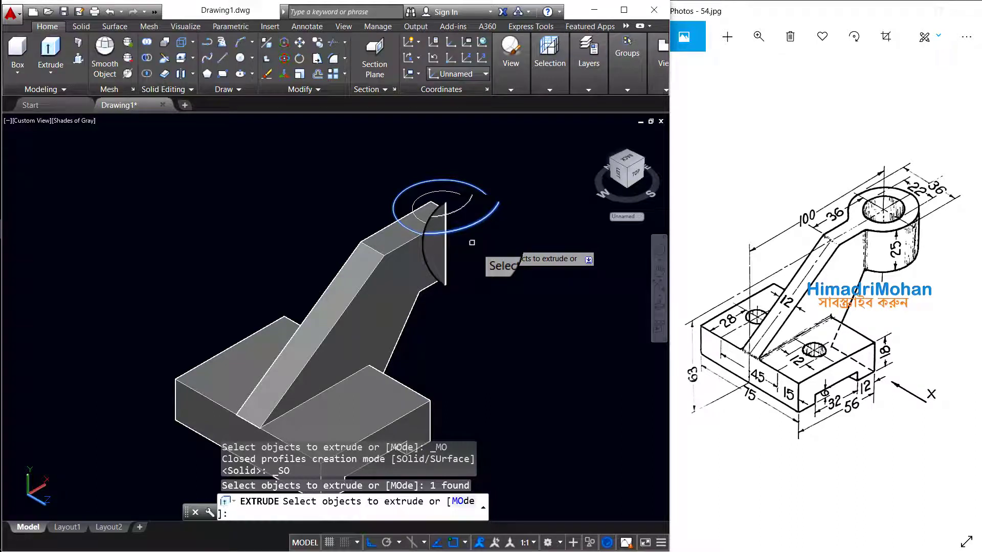
key(Return)
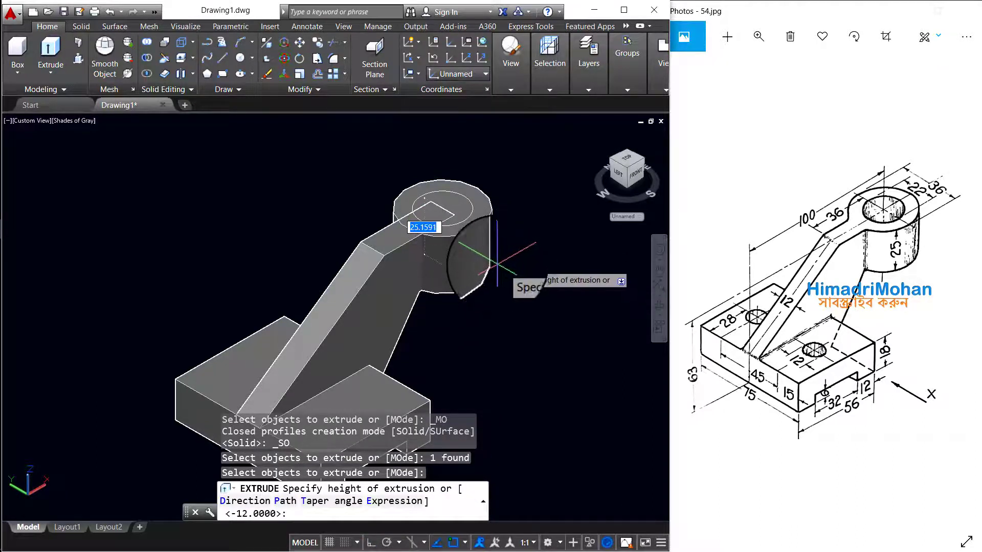
text(25)
key(Return)
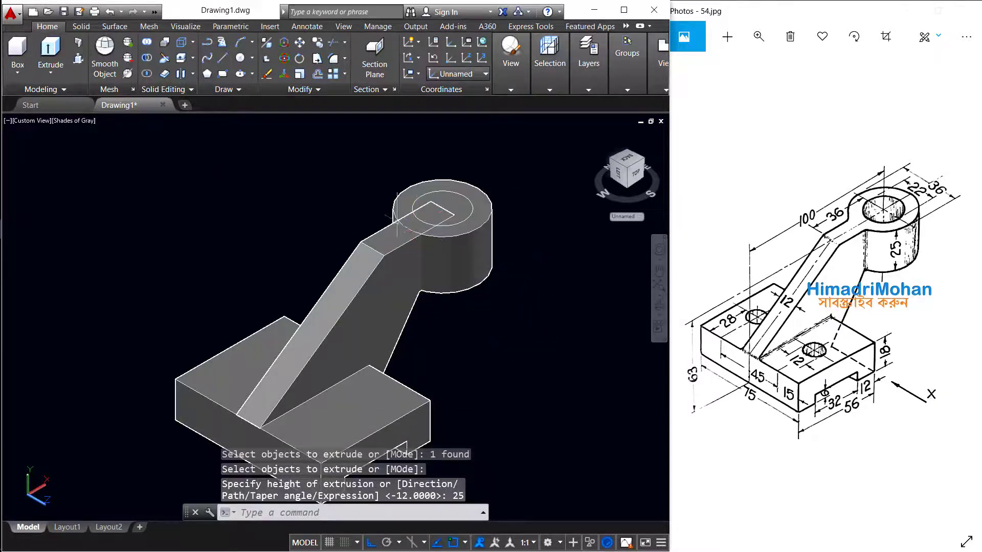
Step: Press-pull the inner circle region on the boss top, then pan the view upward
click(78, 57)
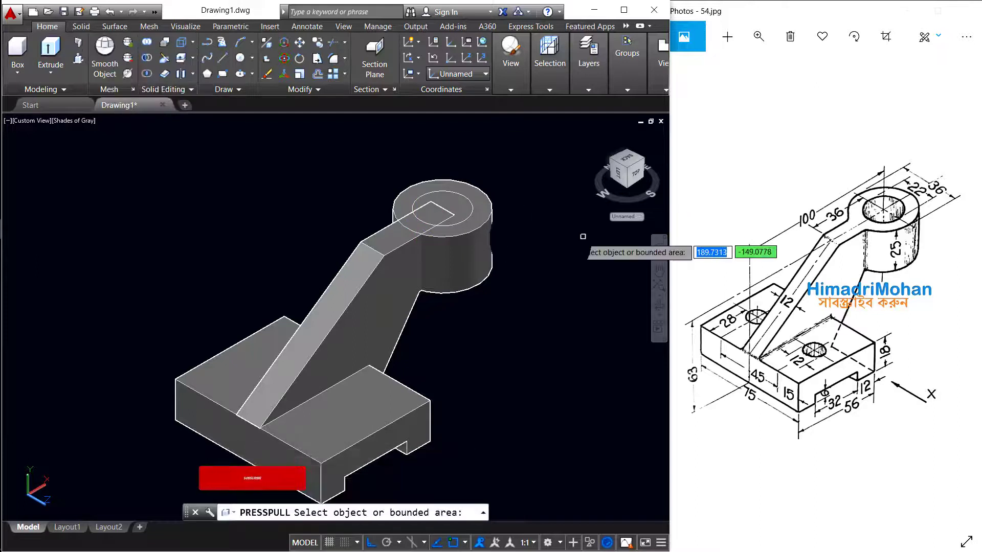
click(440, 211)
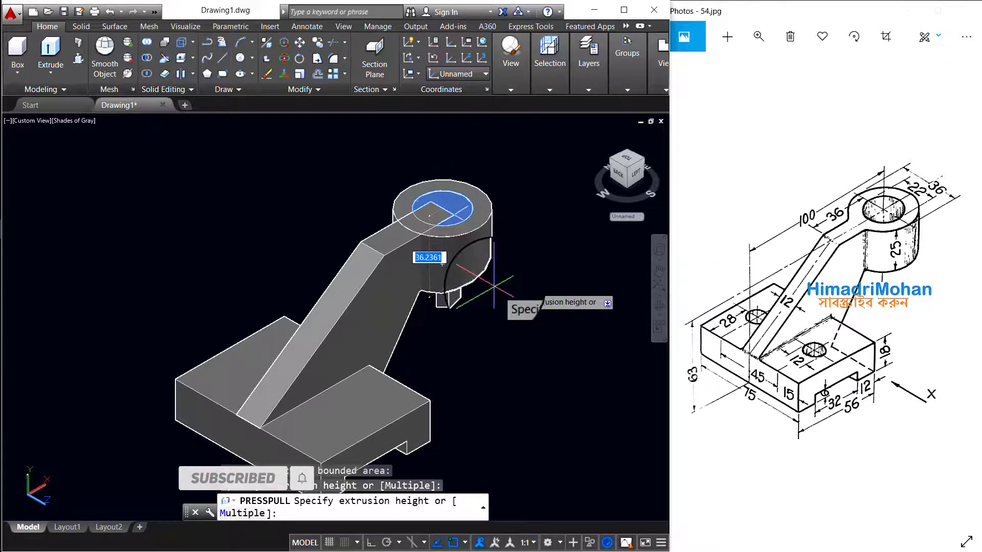
click(494, 286)
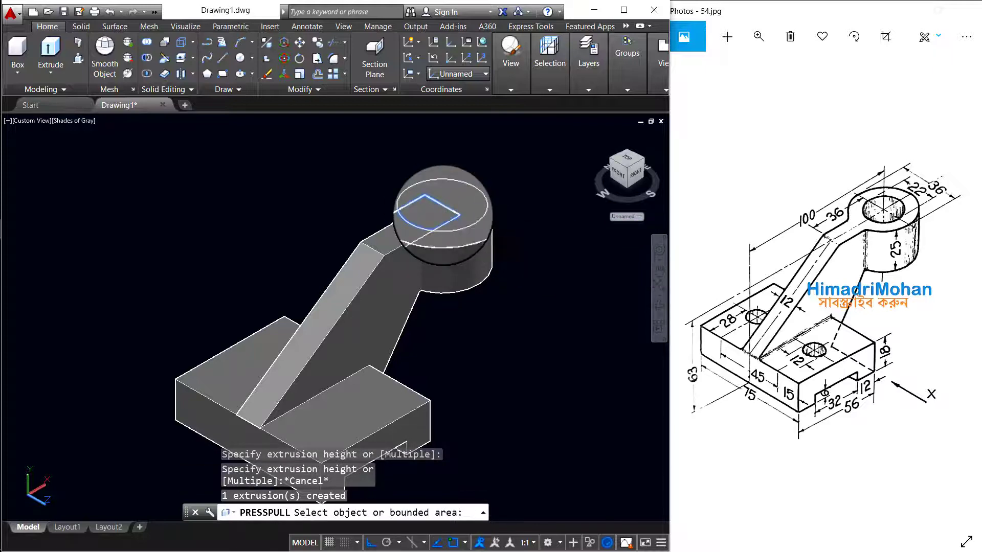
key(Escape)
key(Escape)
middle_drag(526, 282, 521, 251)
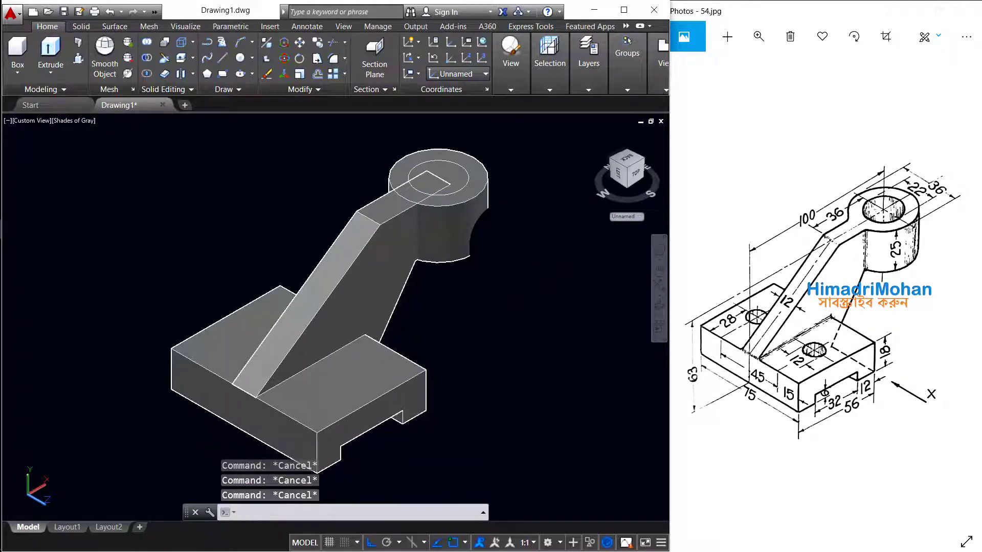
Step: Union the inclined arm, base block and cylindrical boss into one solid
click(148, 42)
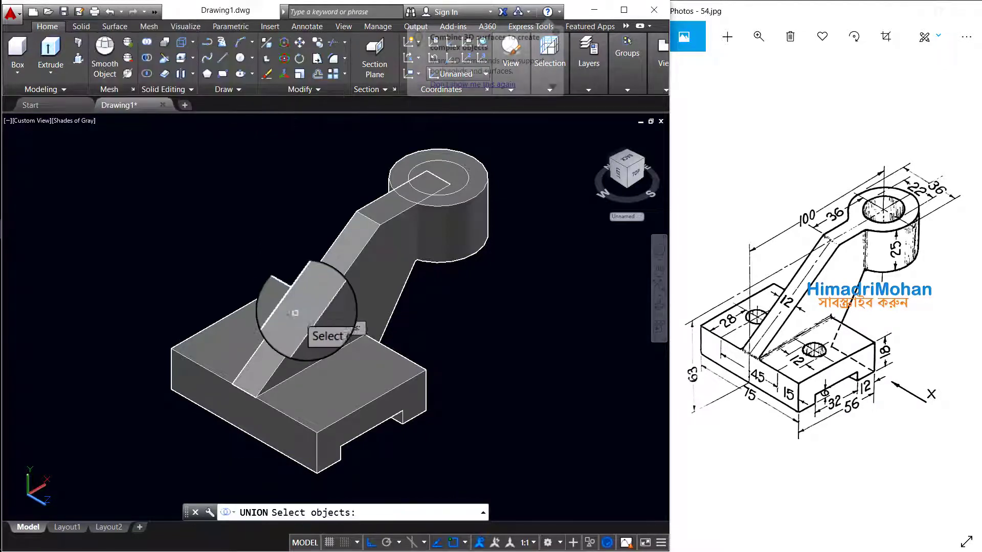
click(314, 317)
click(334, 405)
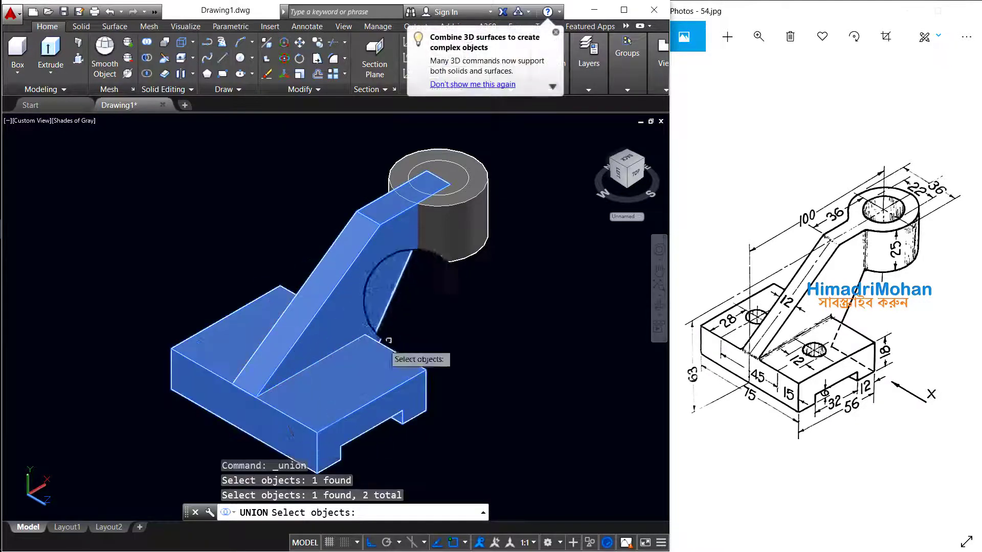
click(452, 229)
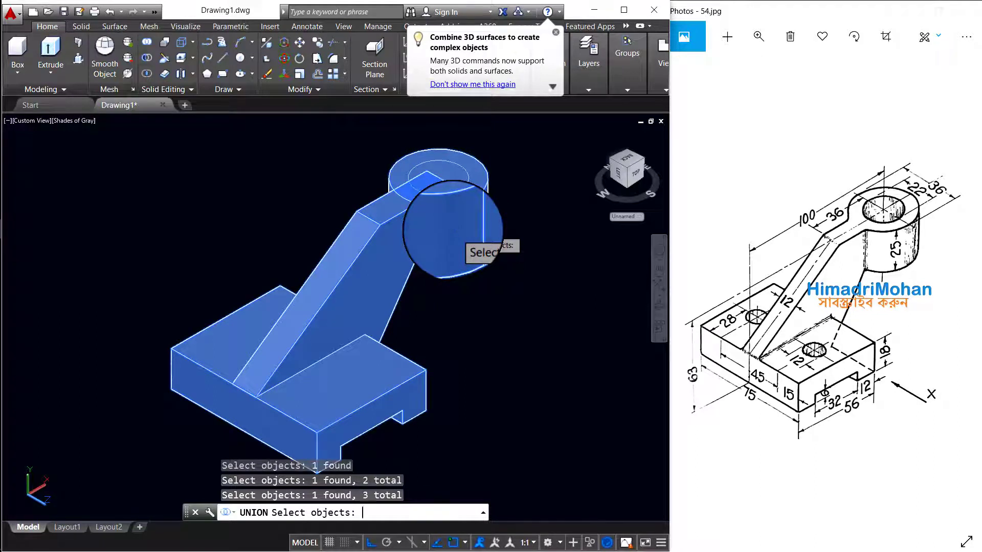
key(Return)
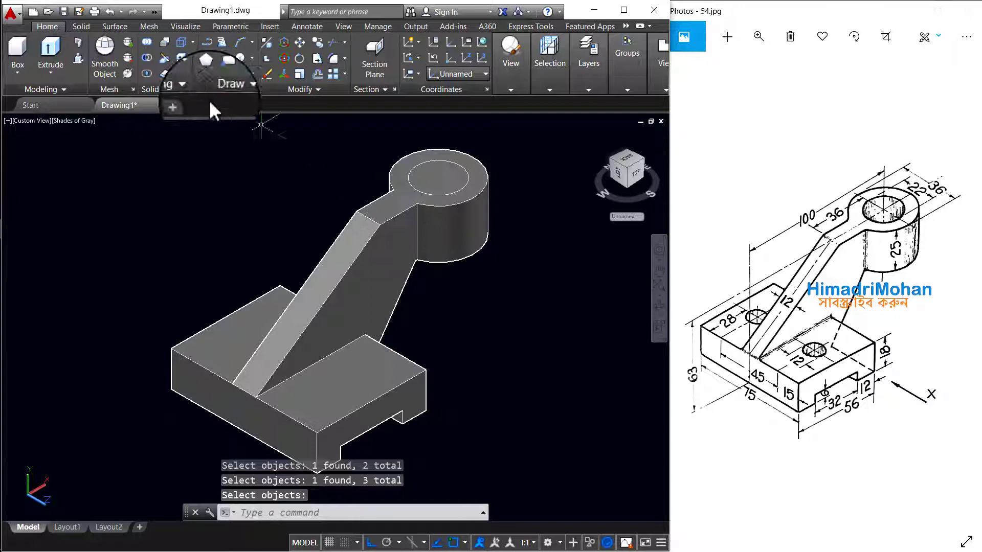
Step: Press-pull the 22-diameter circle through the boss as a hole and erase the leftover circle
click(77, 58)
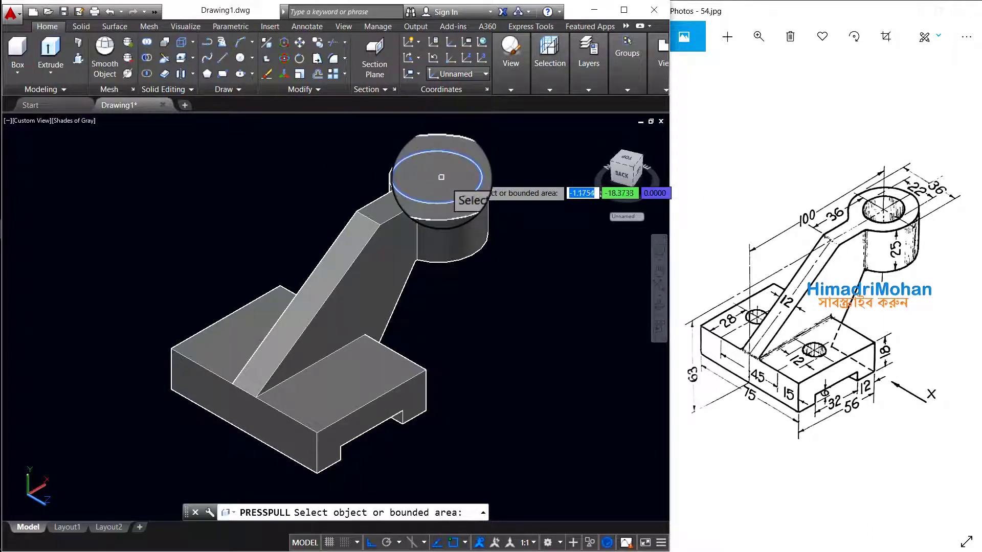
click(441, 177)
click(508, 340)
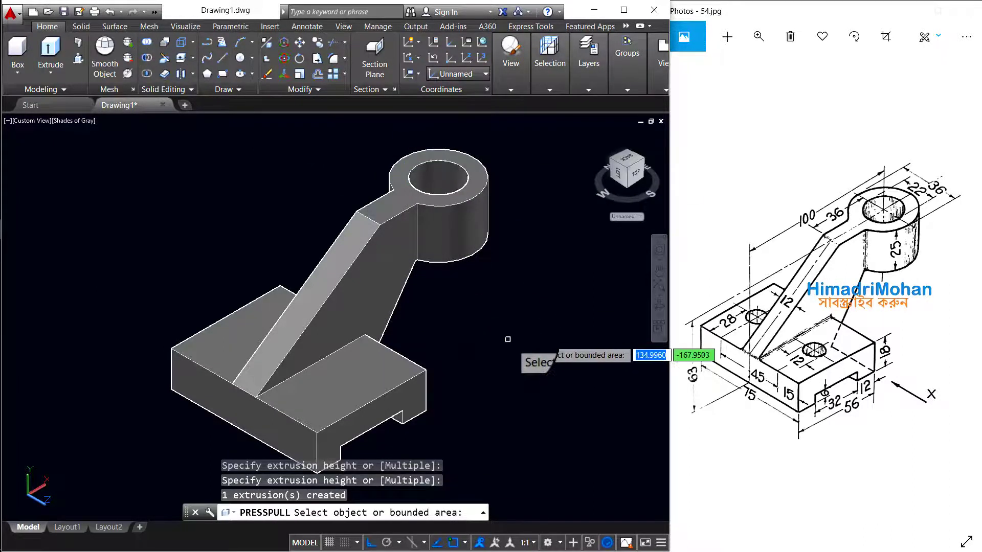
key(Escape)
key(Escape)
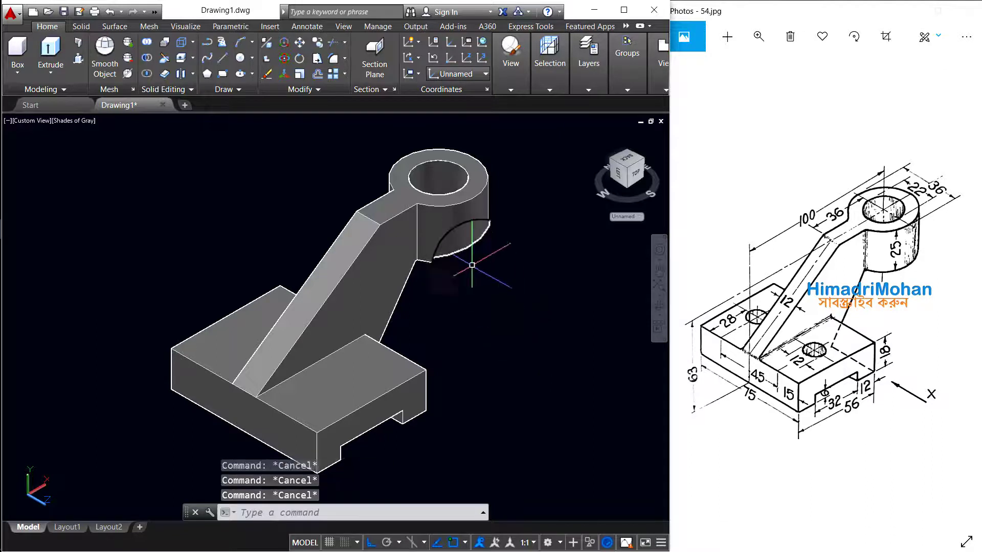
shift+middle_drag(484, 270, 497, 285)
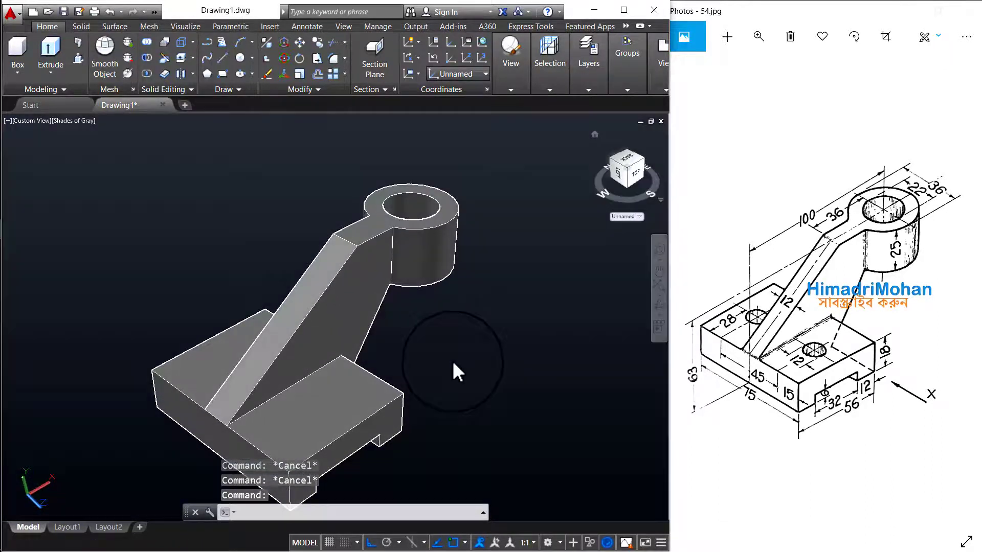
key(Return)
key(Delete)
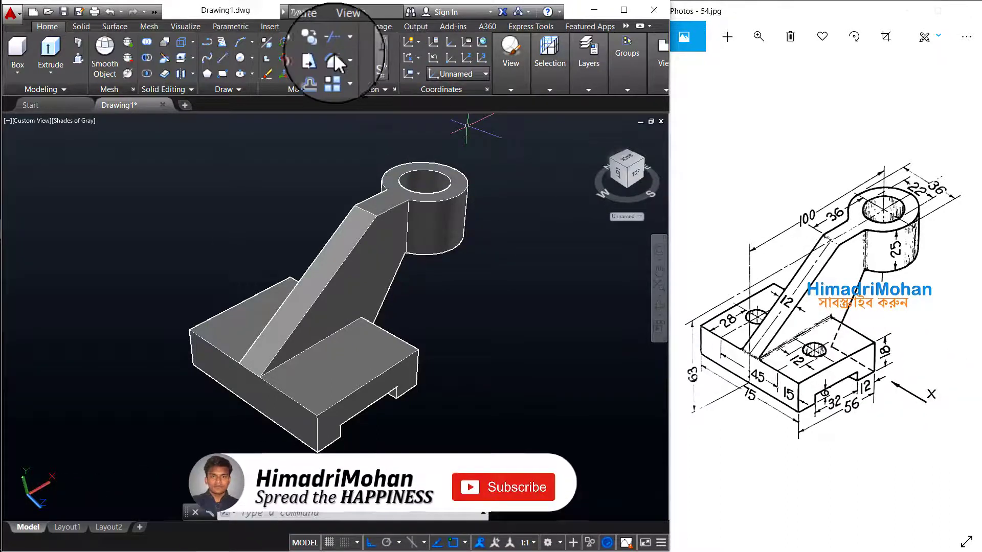
Step: Draw a 12-diameter circle at the notch on the base block
click(252, 58)
click(273, 104)
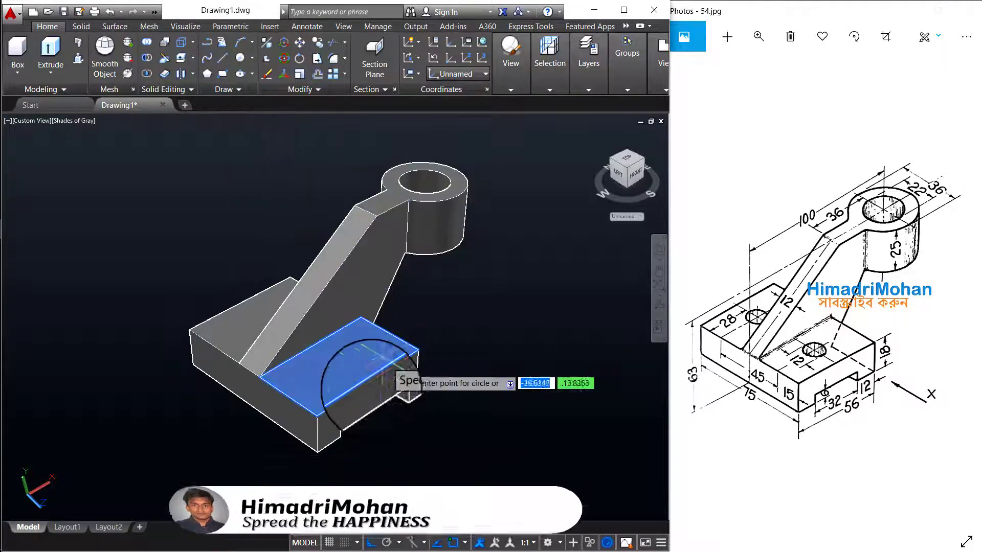
click(369, 381)
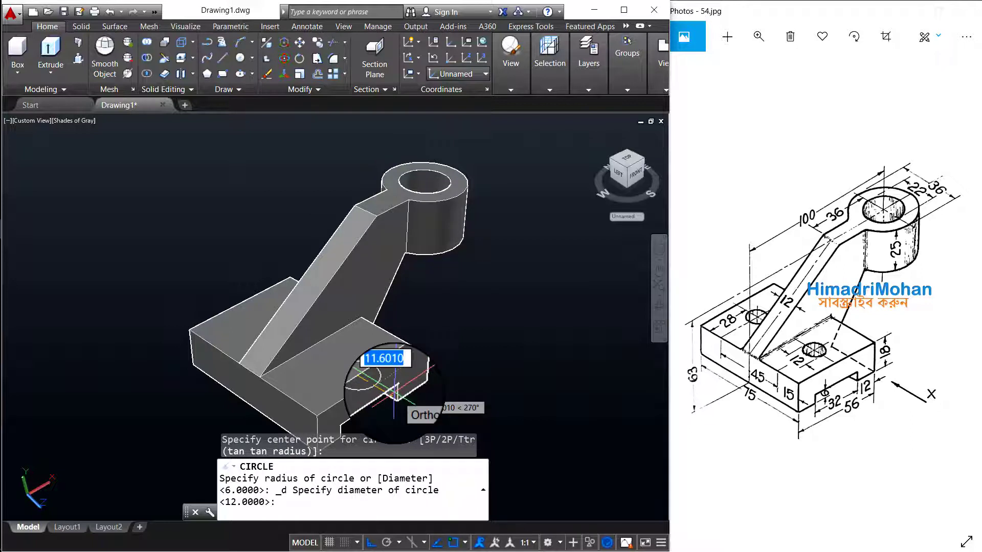
text(12)
key(Return)
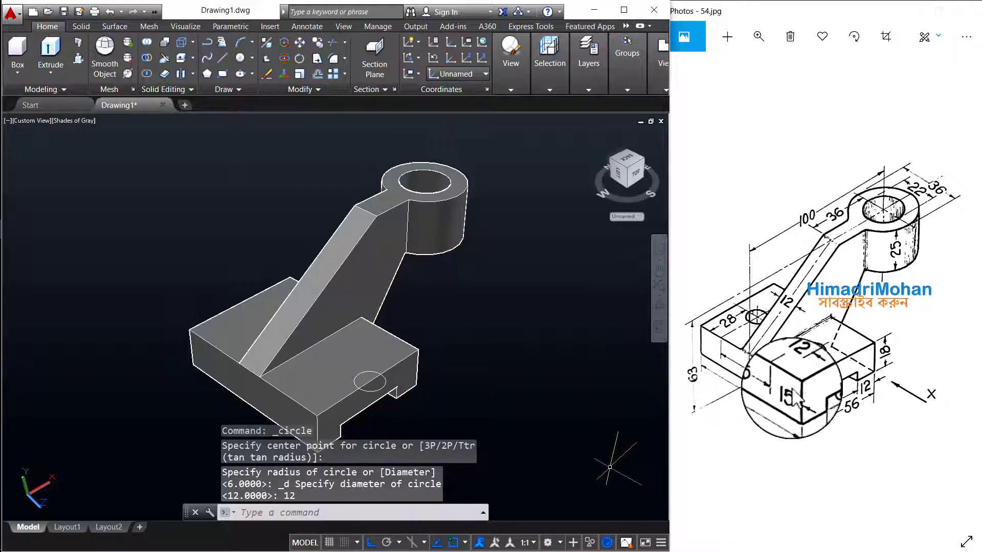
Step: Move the 12-diameter circle 15 units onto the base's top face
click(370, 389)
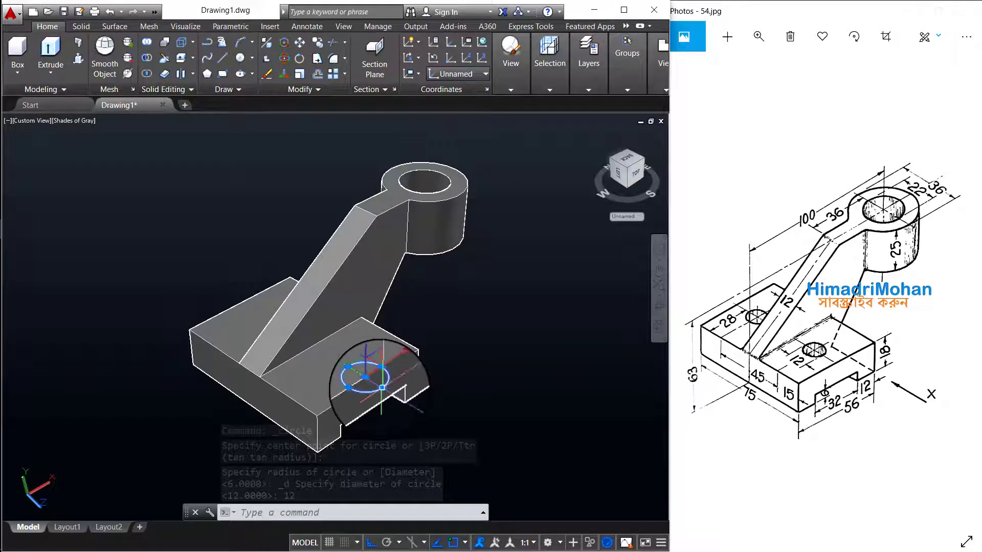
click(300, 43)
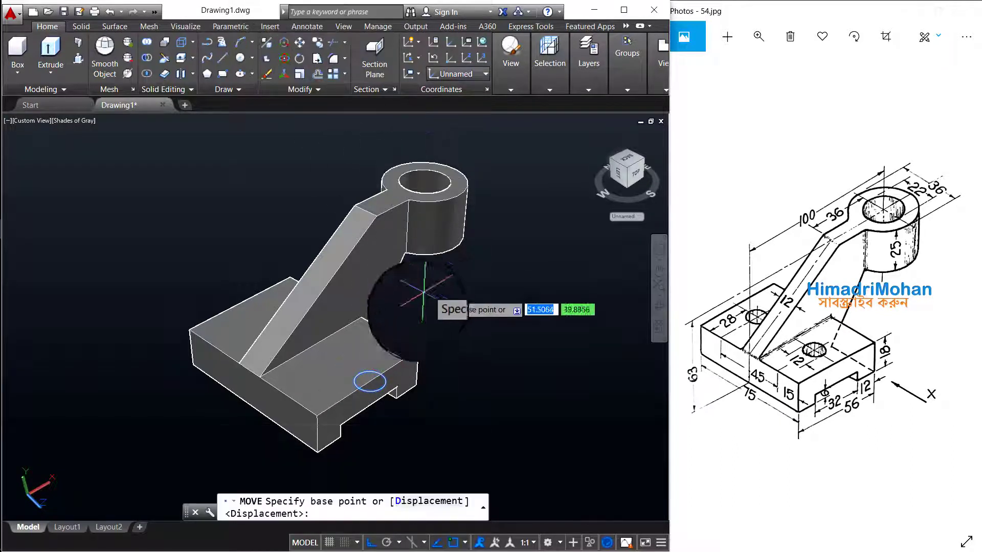
click(418, 350)
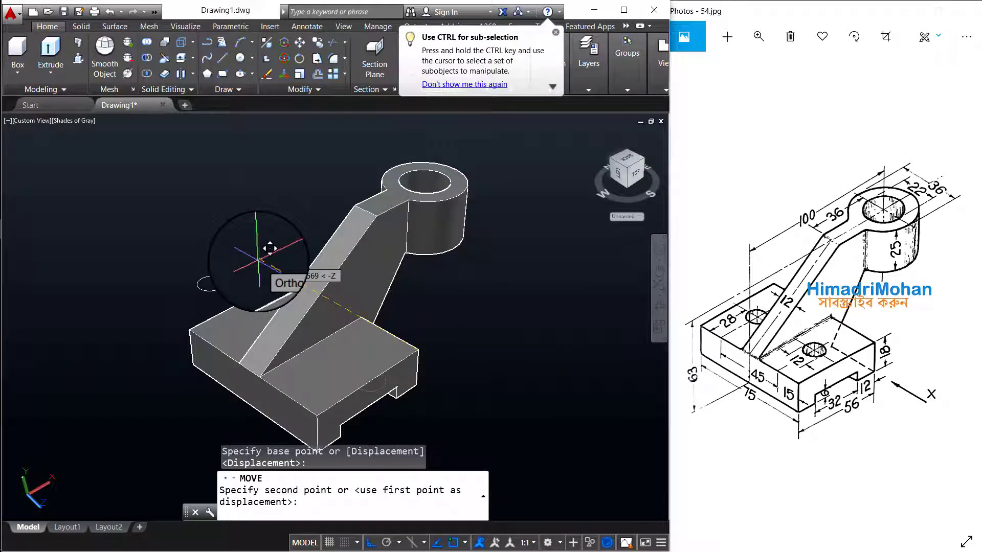
text(15)
key(Return)
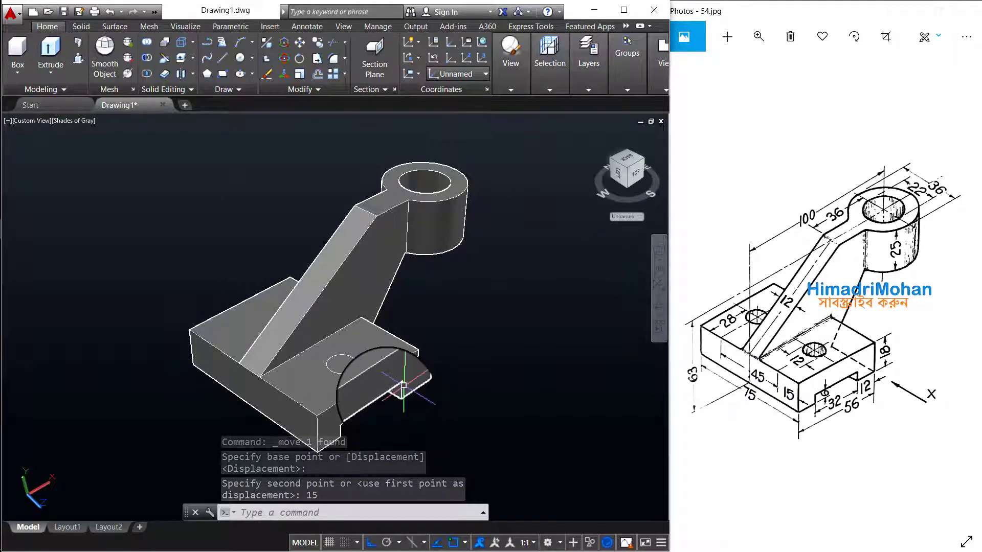
click(344, 375)
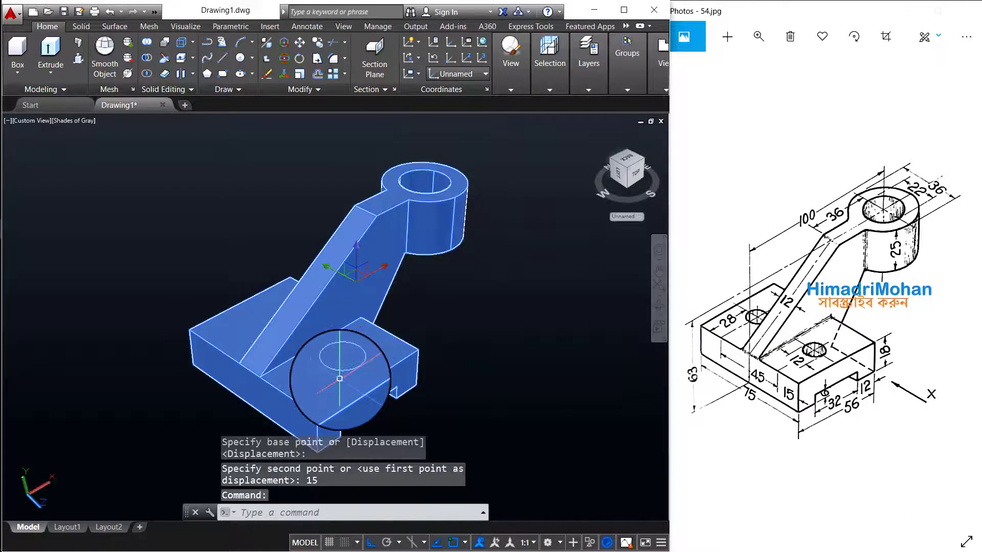
Step: Copy the 12-diameter circle 45 units along the base top
key(Escape)
scroll(352, 411, up, 5)
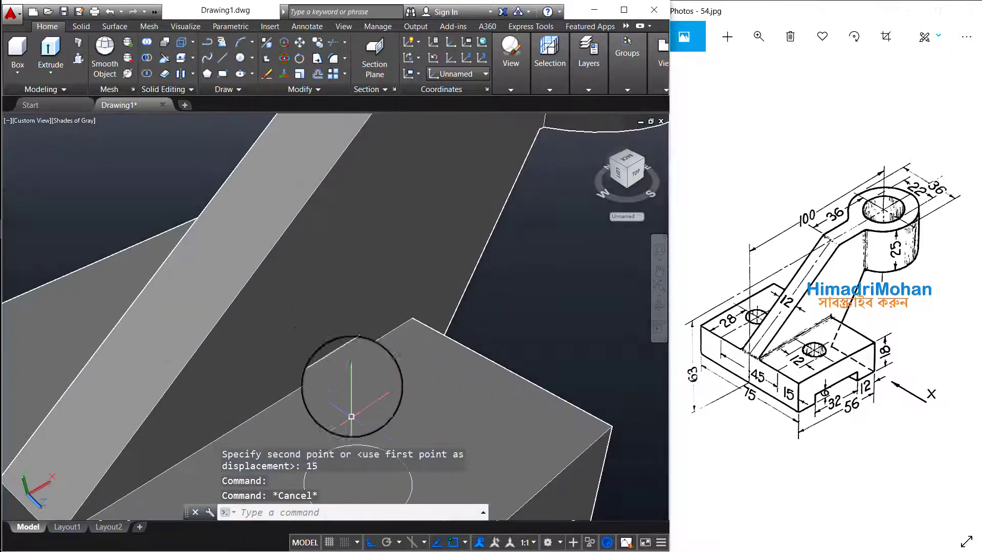
scroll(352, 417, down, 3)
scroll(351, 274, up, 3)
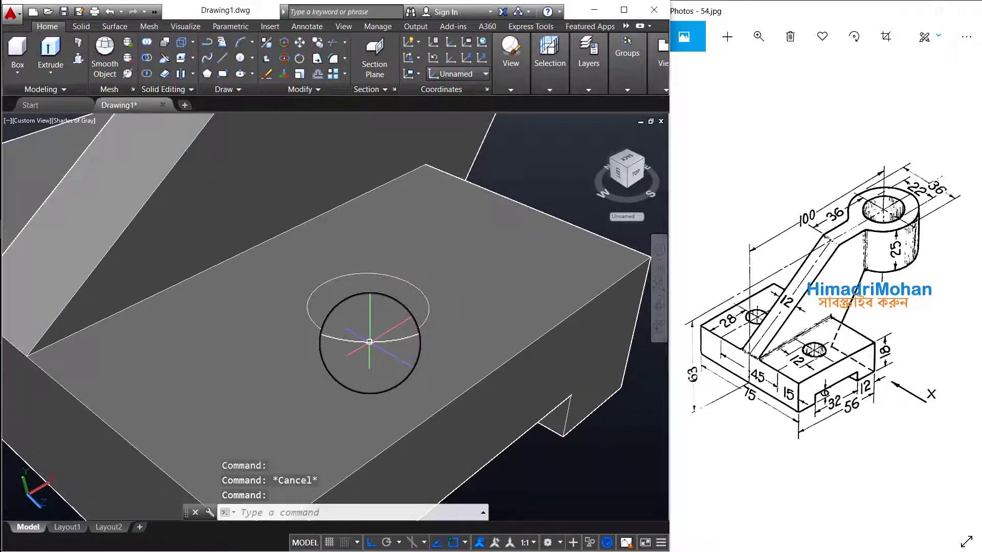
scroll(377, 338, down, 4)
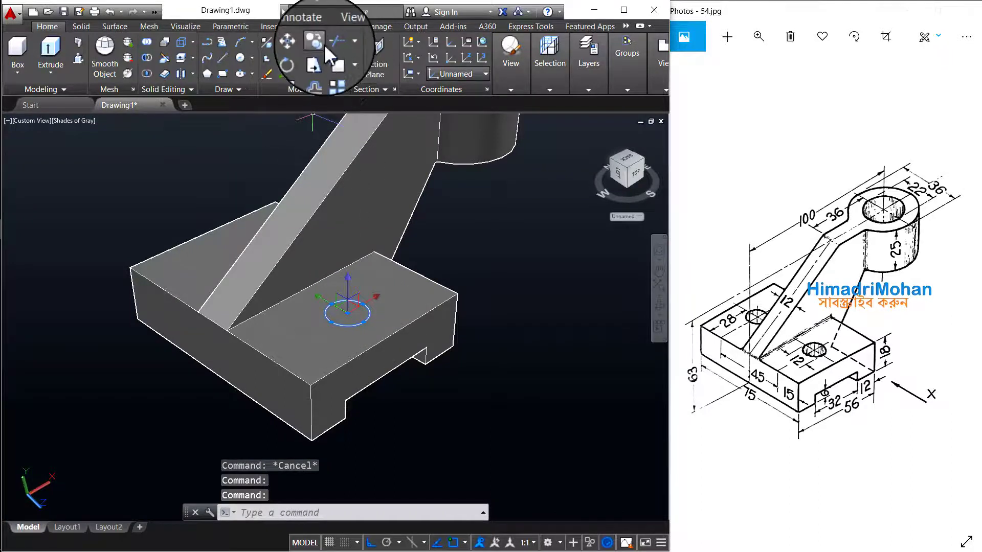
click(318, 43)
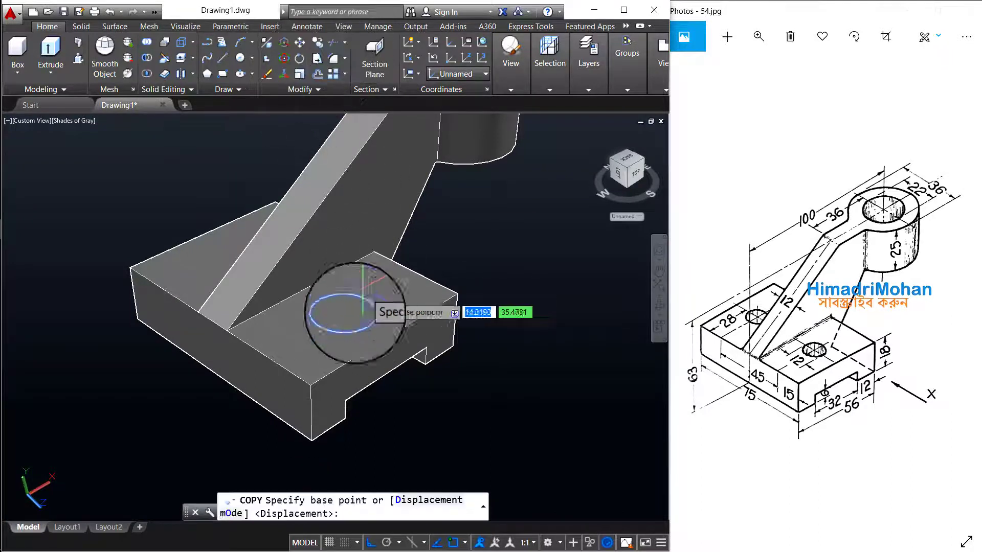
click(346, 313)
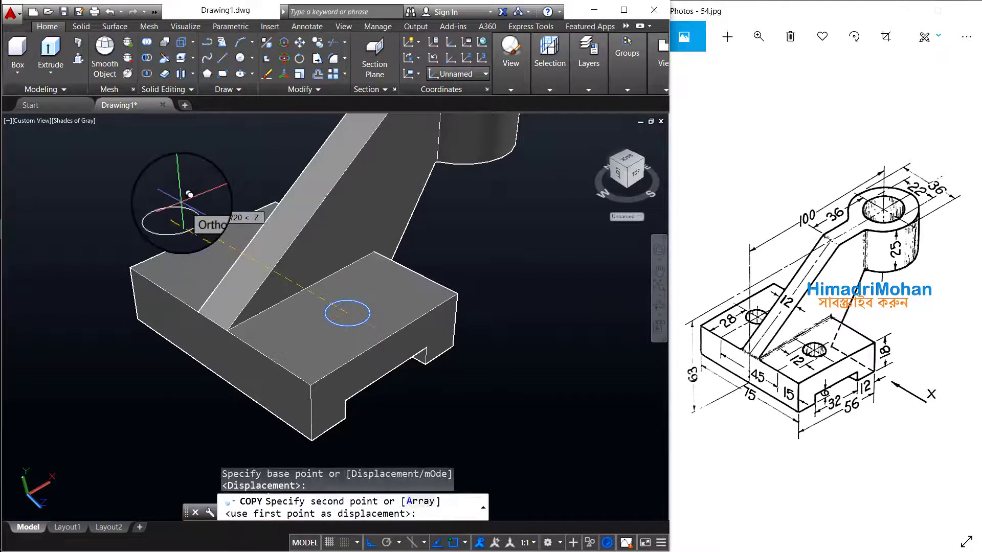
text(45)
key(Return)
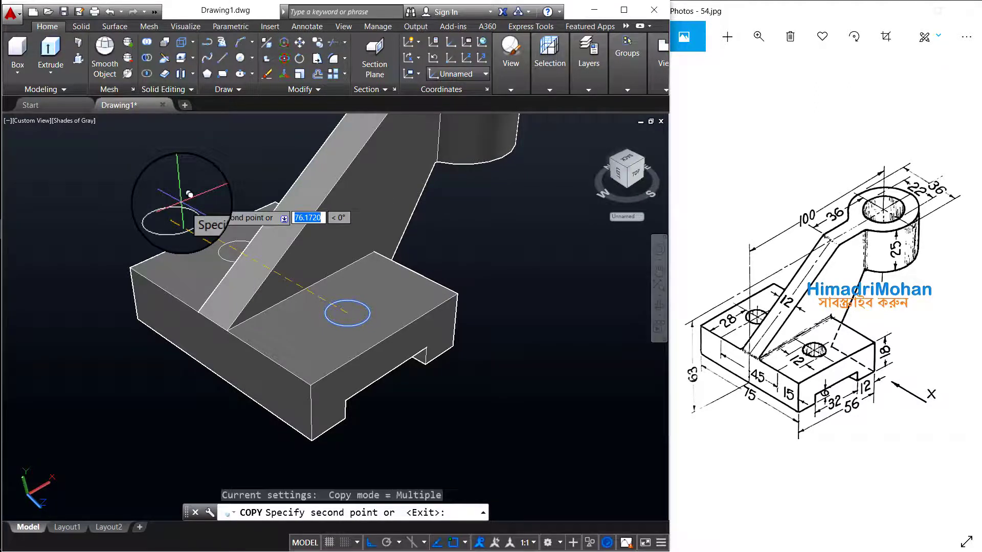
key(Return)
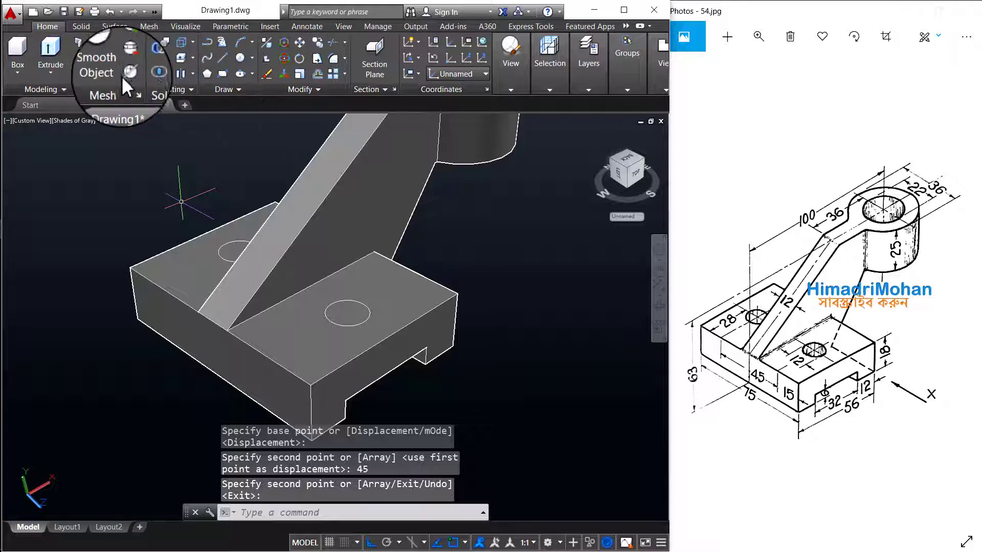
Step: Press-pull both 12-diameter circles through the base as holes and reset the view
click(78, 58)
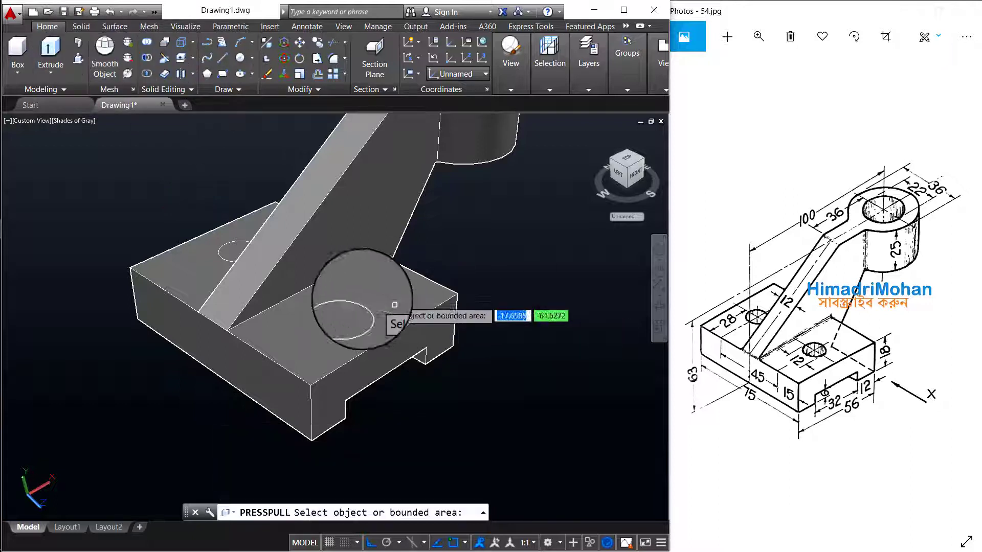
click(345, 311)
click(333, 381)
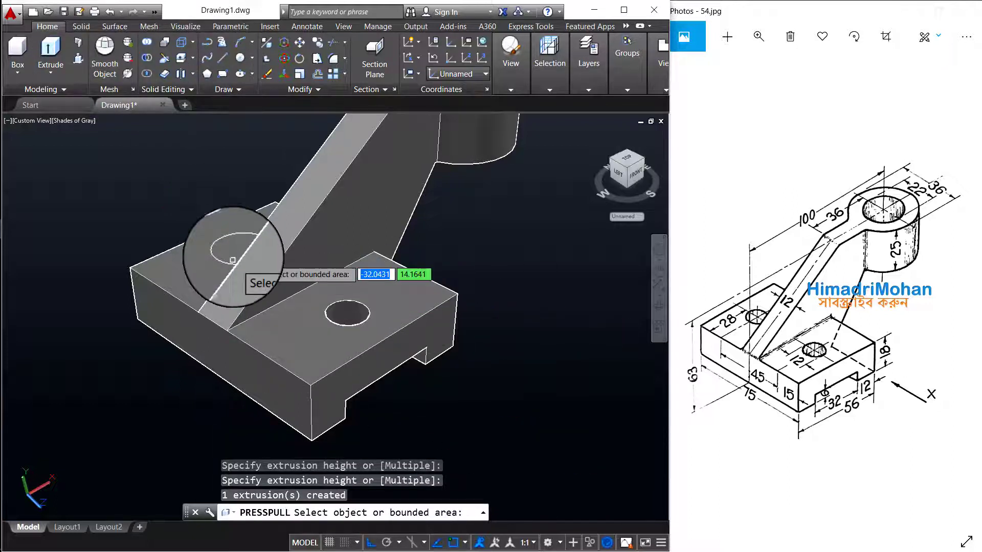
click(236, 250)
click(228, 348)
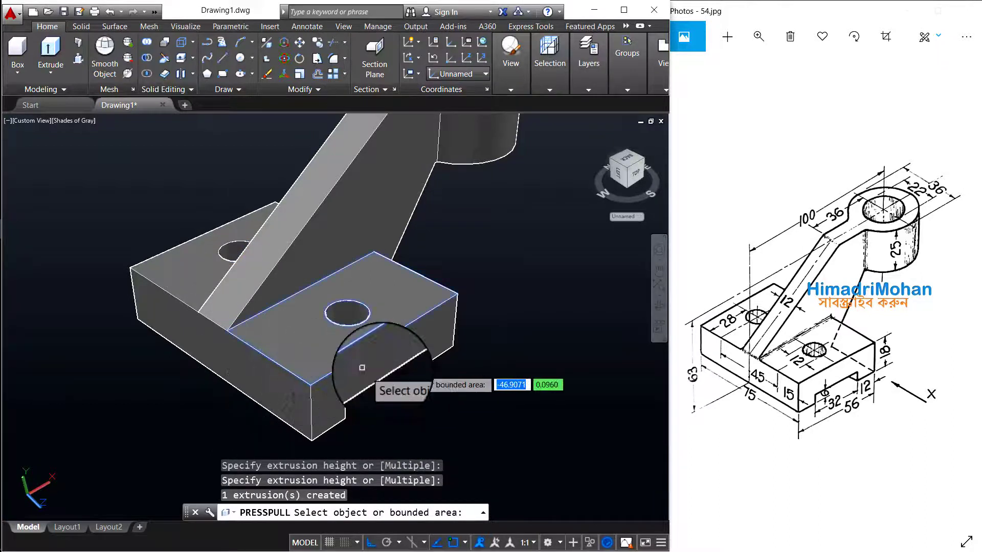
key(Escape)
key(Escape)
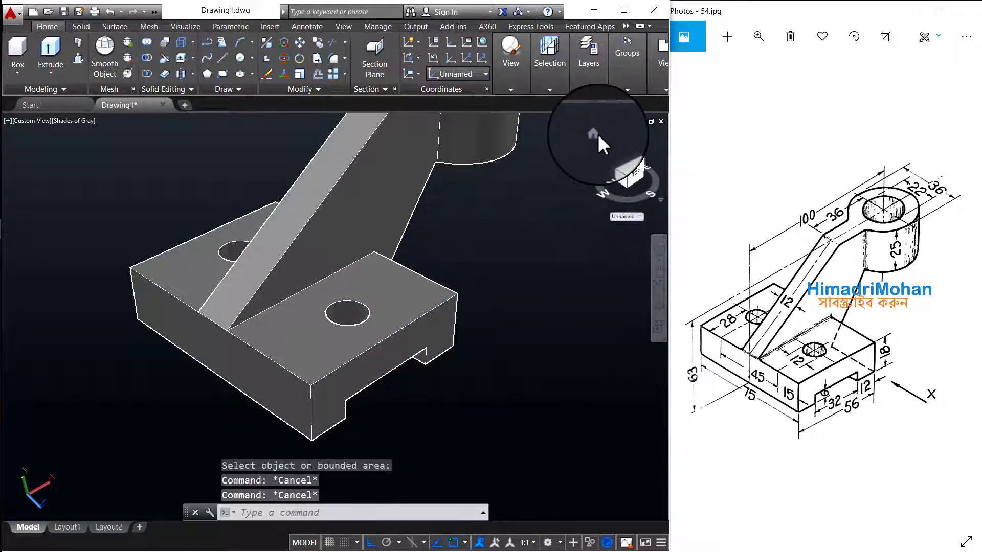
click(596, 134)
Step: Orbit the finished bracket slightly and start entering the materials browser command
shift+middle_drag(475, 284, 498, 264)
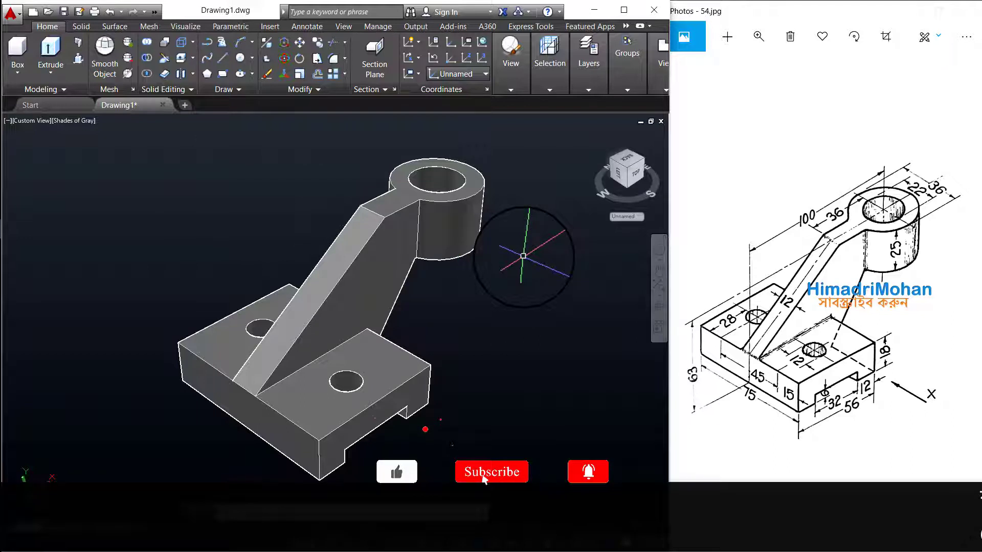
text(e)
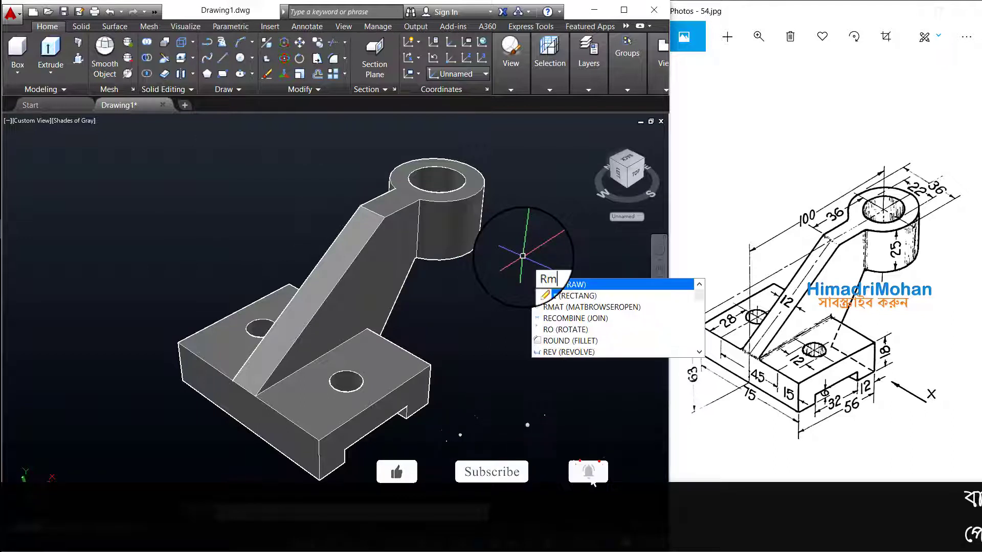
text(v)
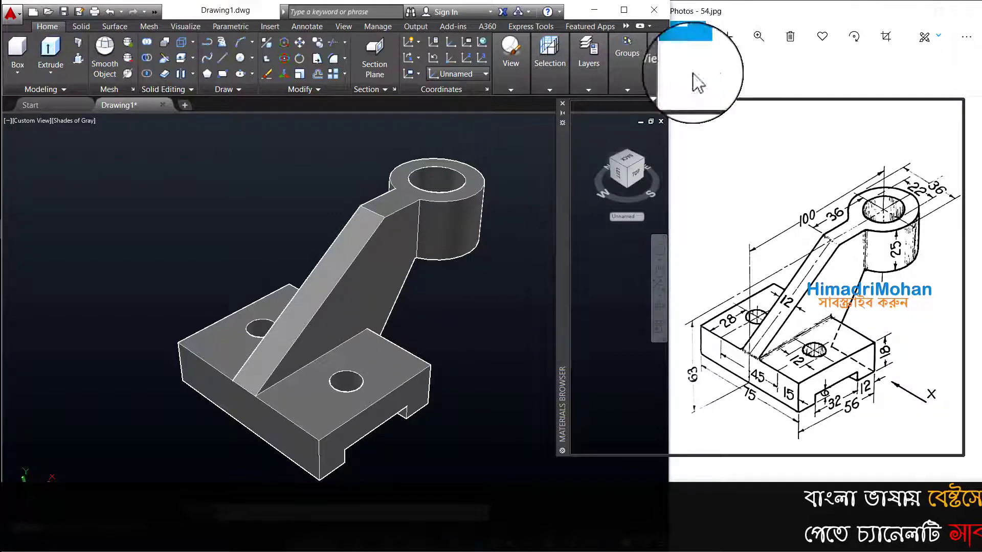
Step: Apply a board wood material to the bracket and set the visual style to Realistic
mouse_move(711, 268)
mouse_down()
mouse_move(486, 280)
mouse_move(388, 251)
mouse_up()
drag(706, 268, 382, 265)
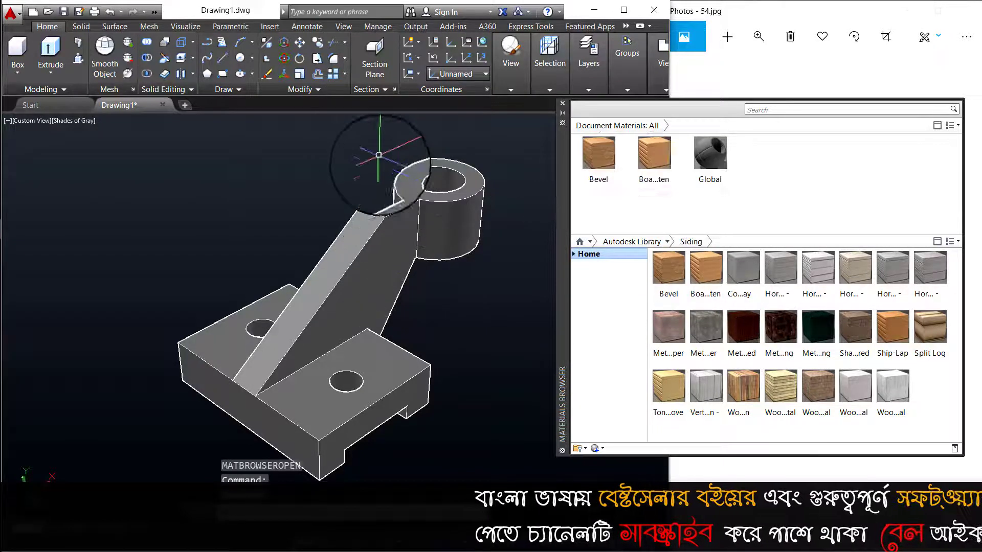
click(72, 120)
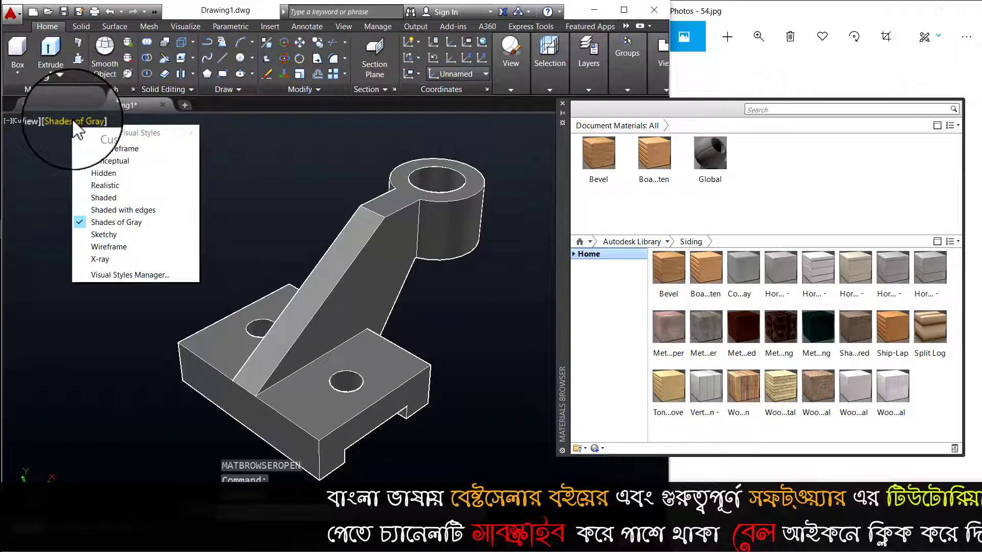
click(105, 186)
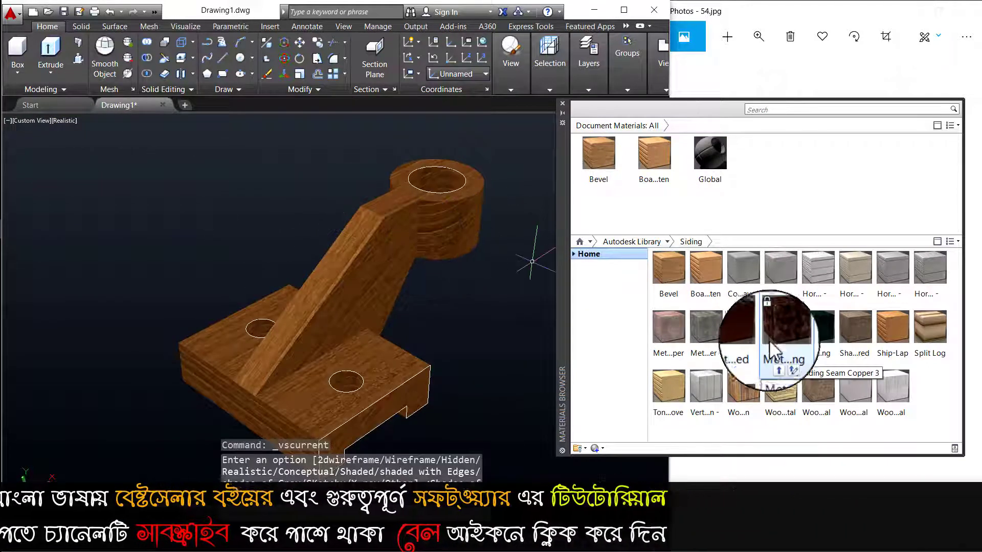
Step: Try a dark green metal, a wood-textured and the Global material on the bracket
drag(817, 331, 364, 292)
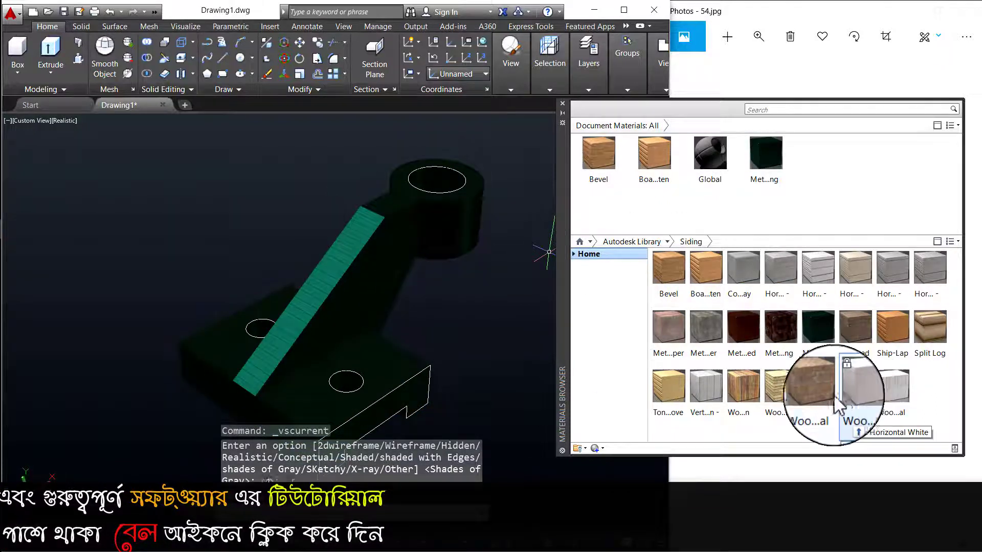
drag(790, 392, 355, 317)
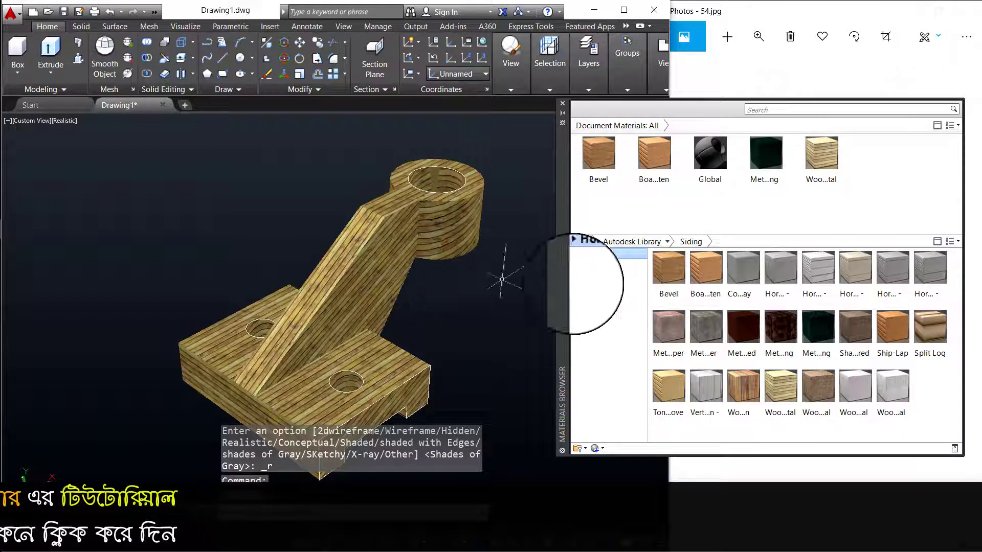
drag(708, 153, 383, 263)
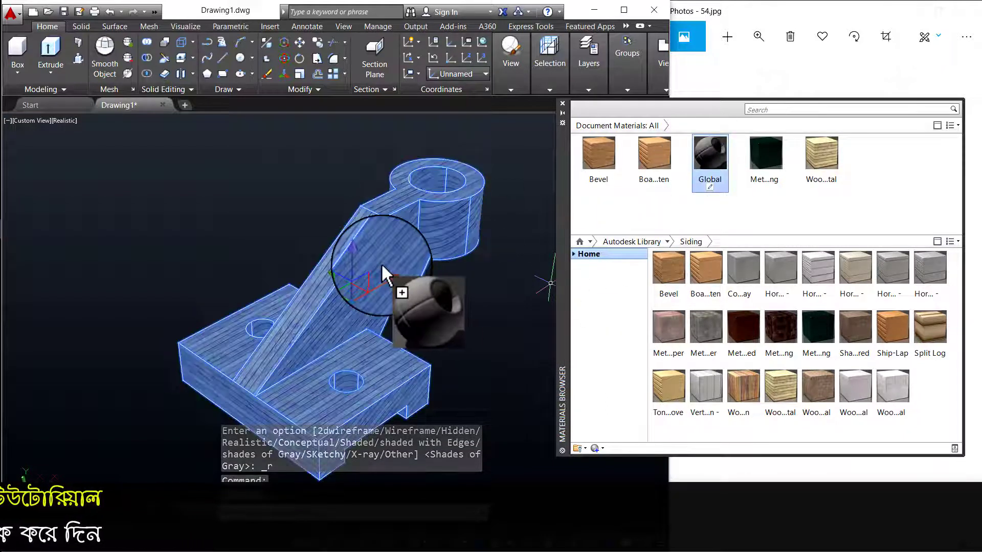